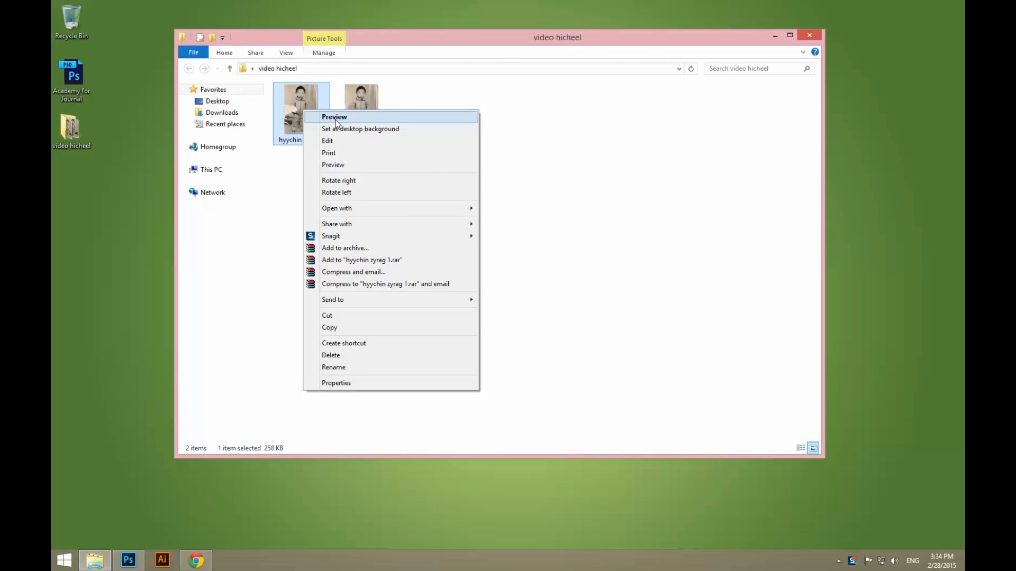
Preview the damaged childhood photo "hyychin zyrag 1" and the next picture in the folder.
click(356, 164)
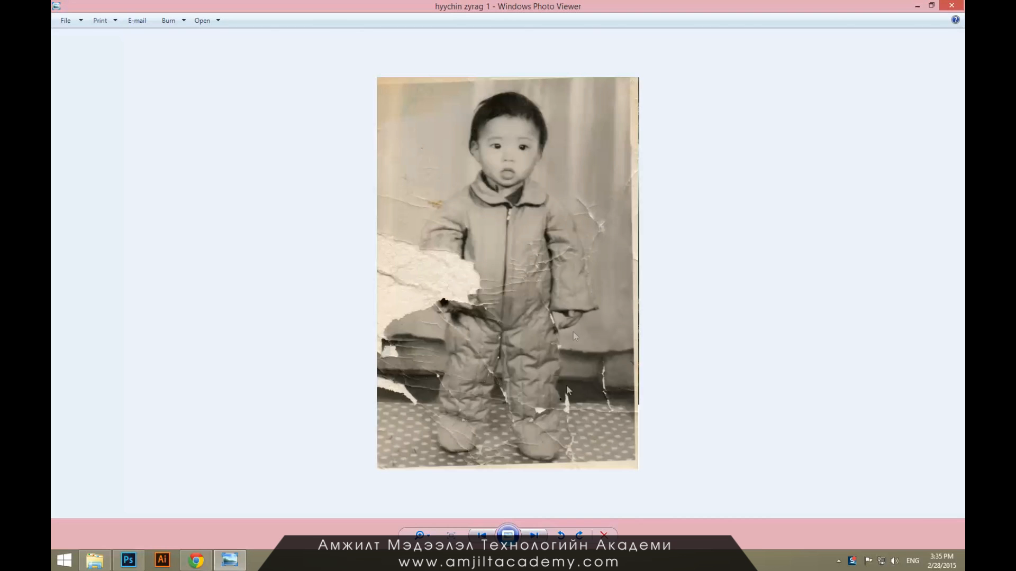
click(534, 536)
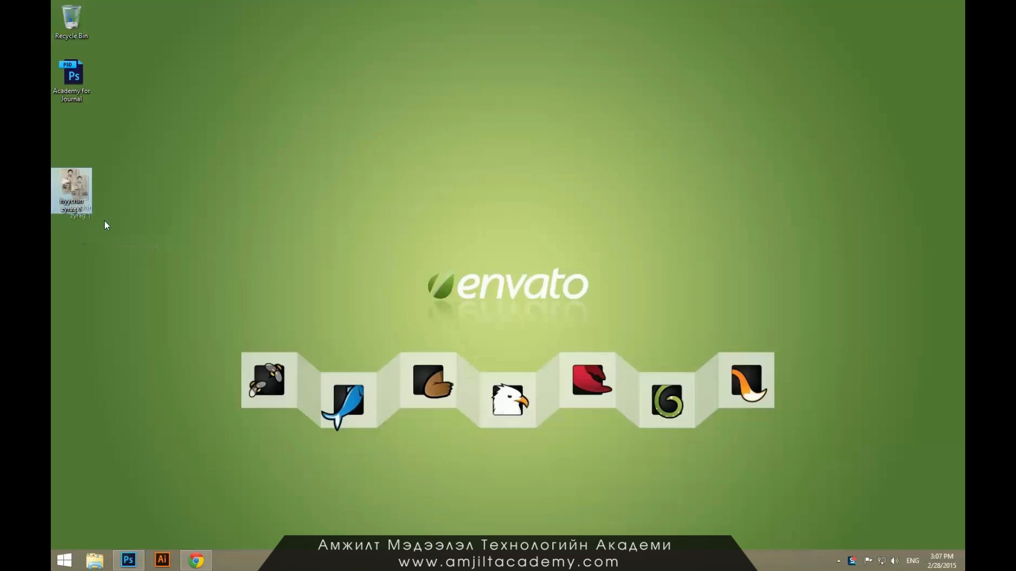
Switch to Photoshop with hyychin zyrag 1.jpg open, maximize its window, and unlock the Background layer.
click(129, 562)
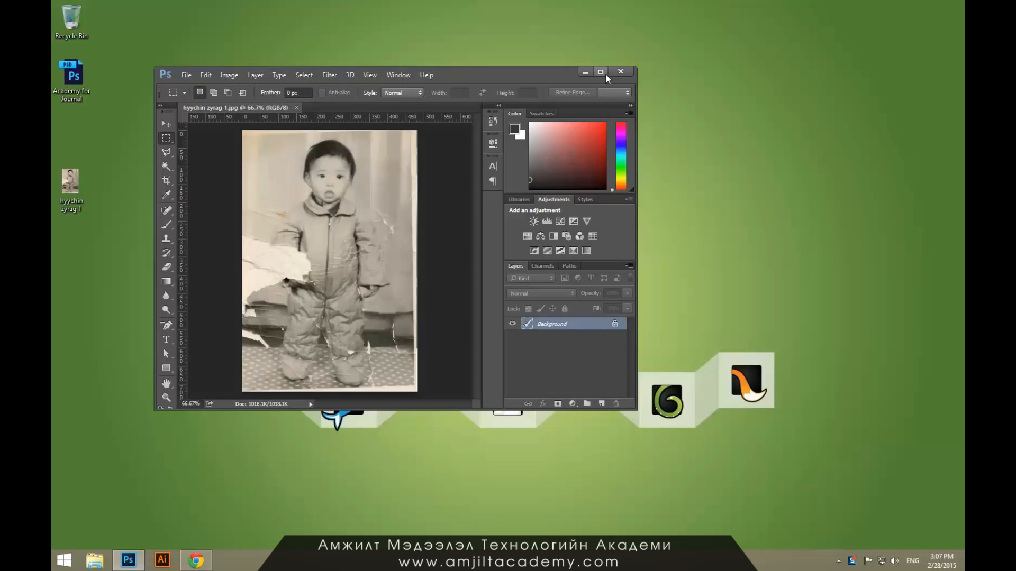
click(600, 72)
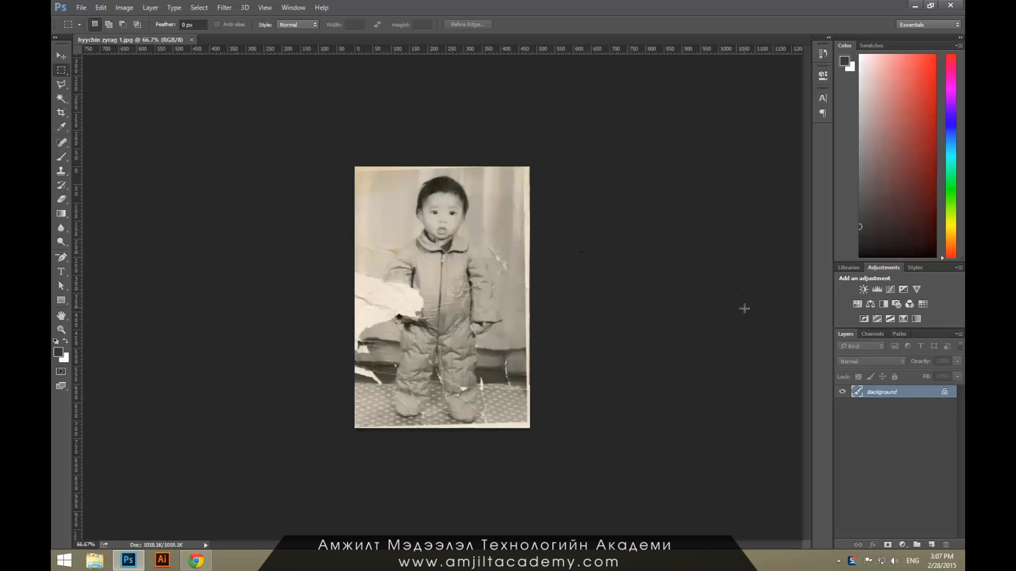
click(945, 393)
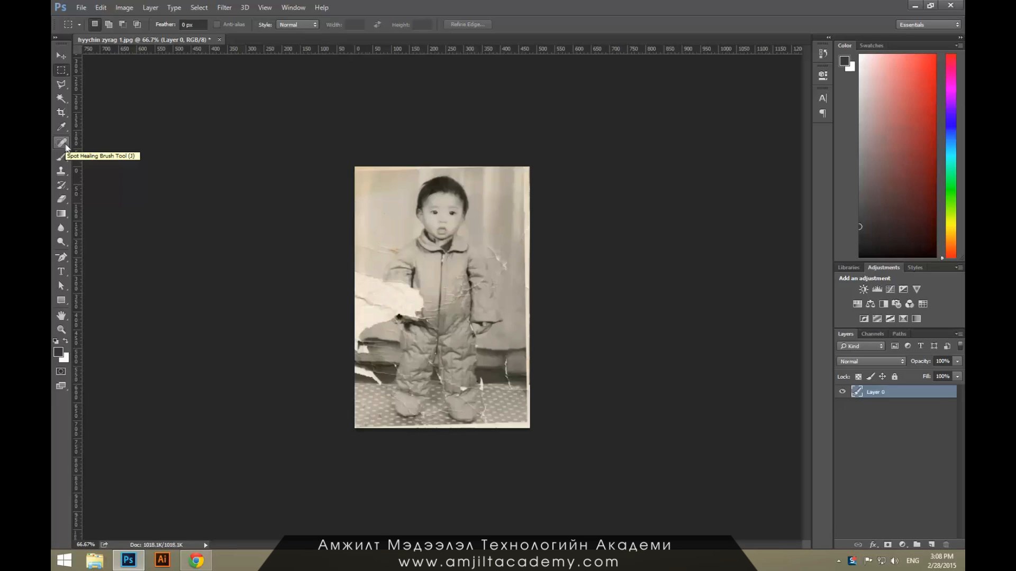
Choose the Spot Healing Brush Tool and set its brush size to 30 px.
click(68, 147)
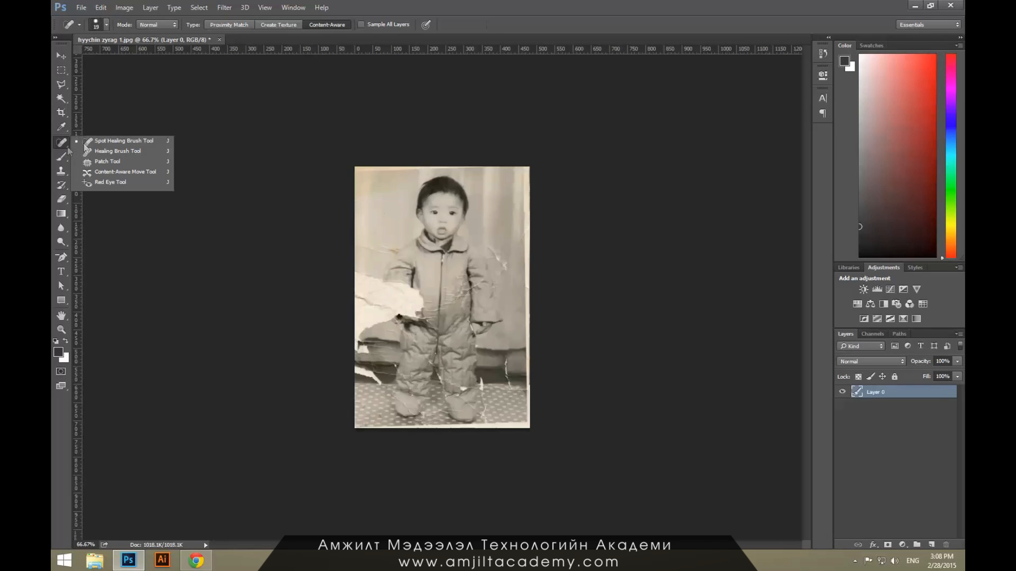
click(141, 143)
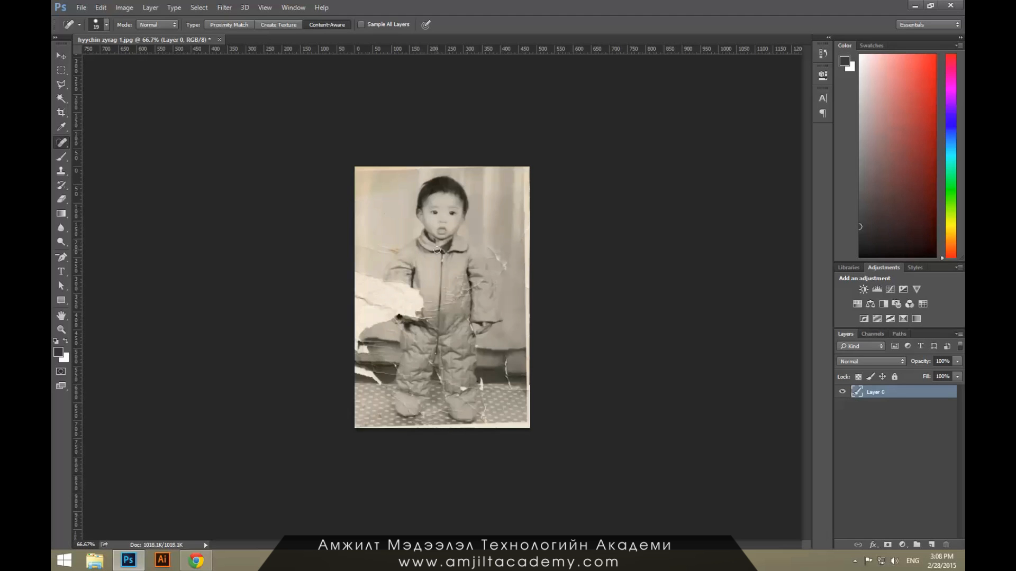
key(ctrl+plus)
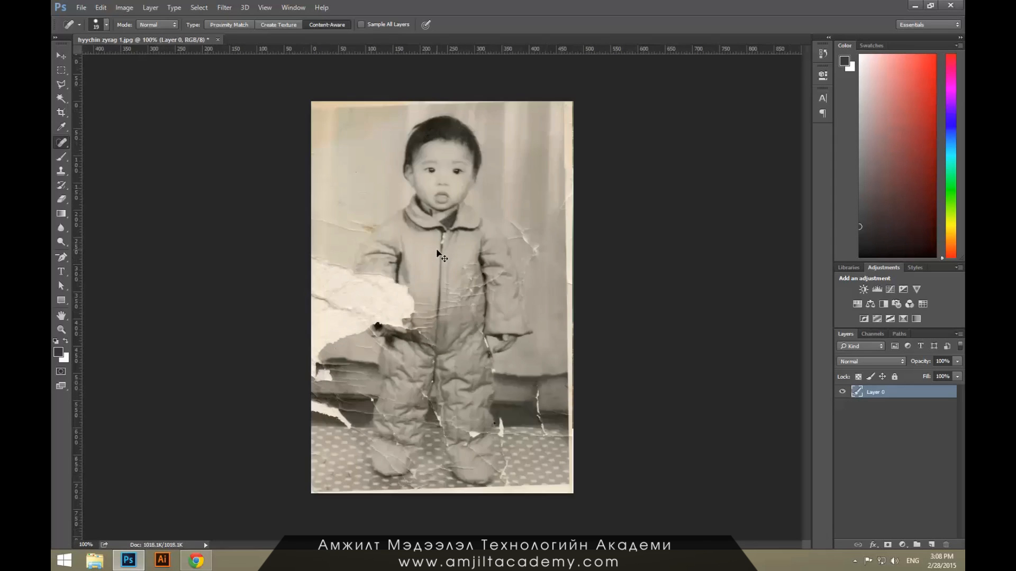
key(ctrl+plus)
key(ctrl+minus)
click(105, 25)
drag(81, 58, 86, 57)
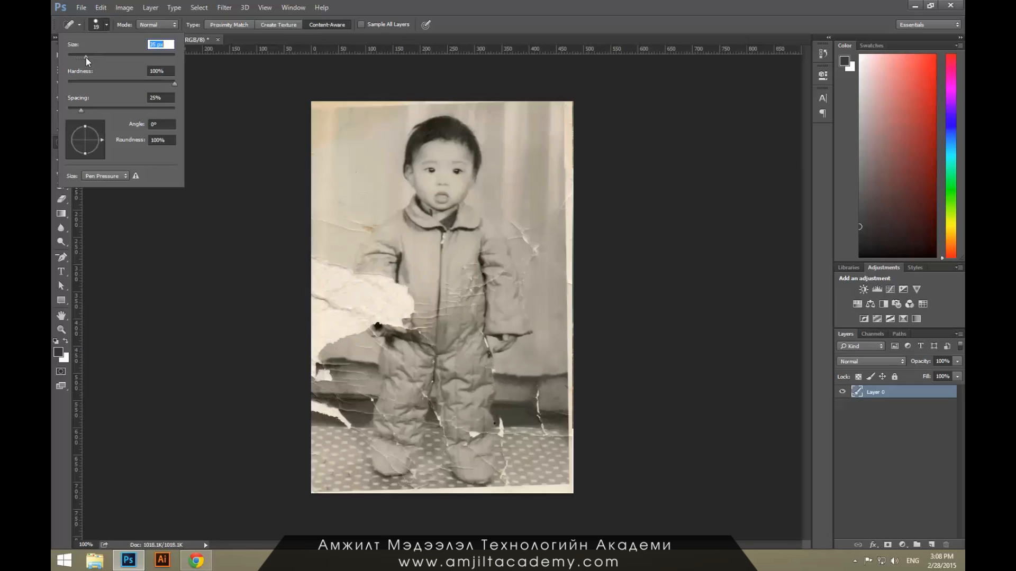
click(106, 25)
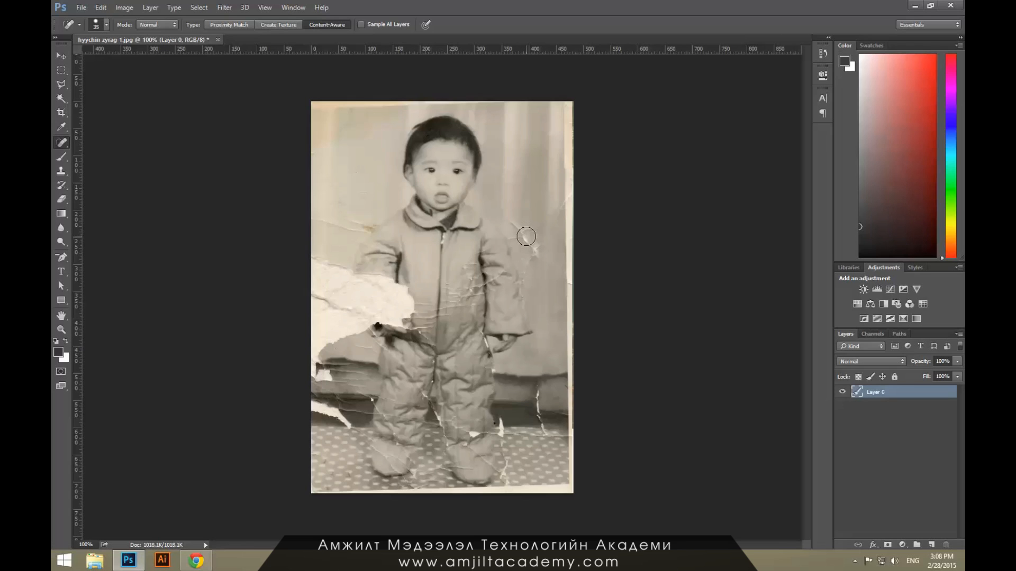
key(bracketleft)
key(bracketleft)
key(bracketright)
key(bracketright)
key(bracketleft)
Add a new empty layer above the photo and name it "Sergeesen".
click(933, 546)
double_click(875, 393)
text(Sergeesen)
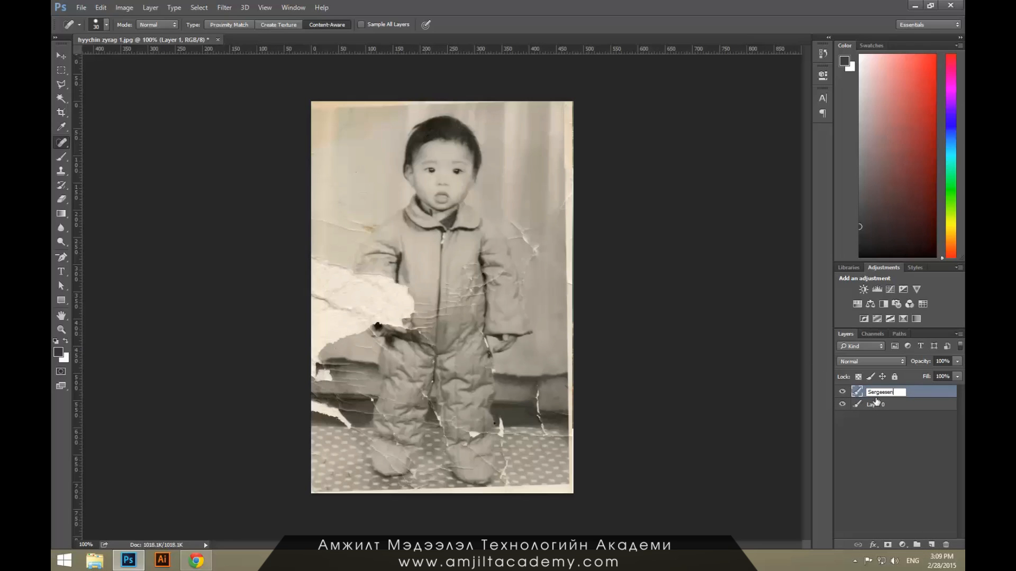
key(Return)
Duplicate Layer 0 and rename the copy "zasvarlasan".
click(884, 405)
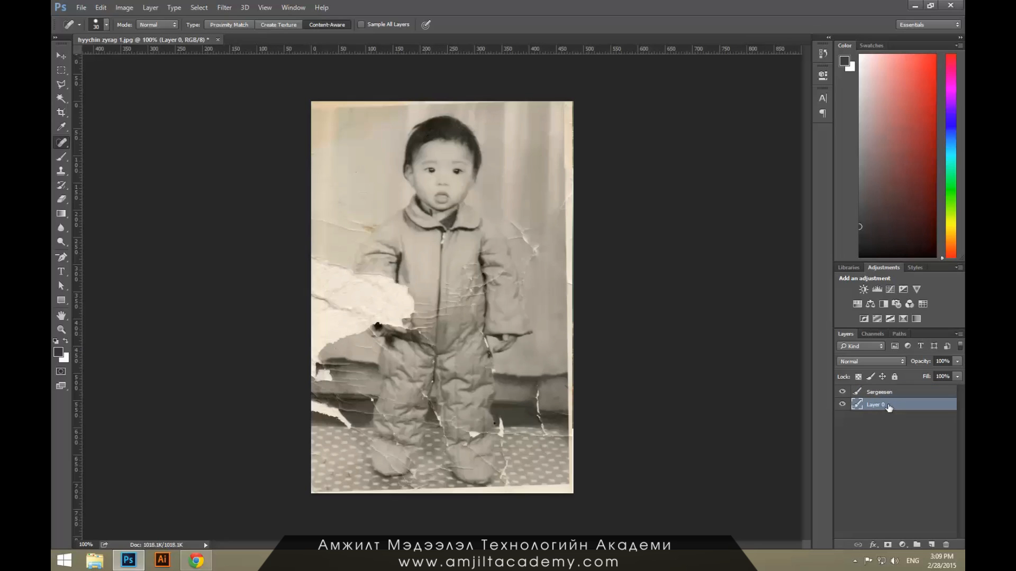
double_click(880, 404)
key(Return)
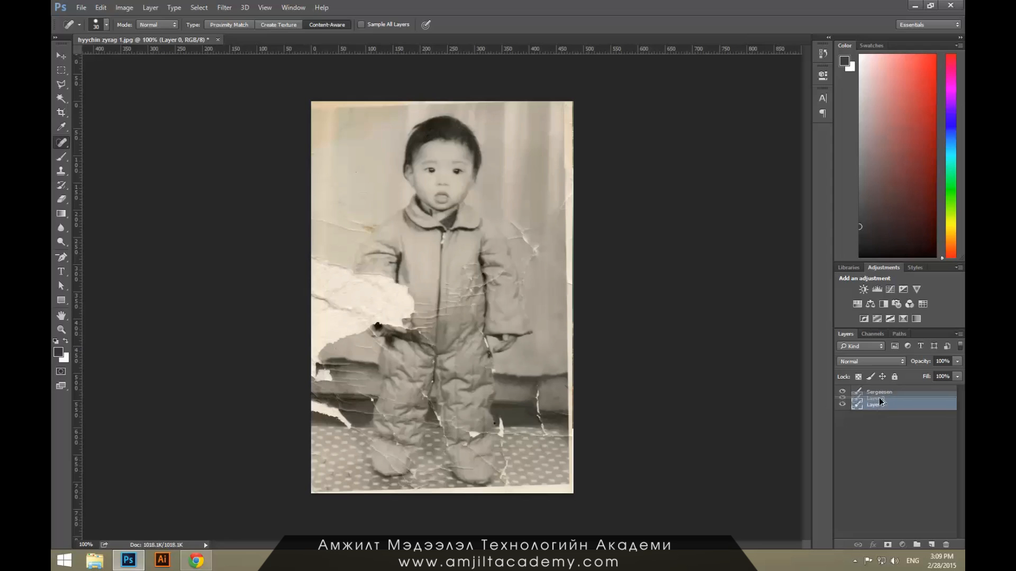
key(ctrl+j)
double_click(879, 405)
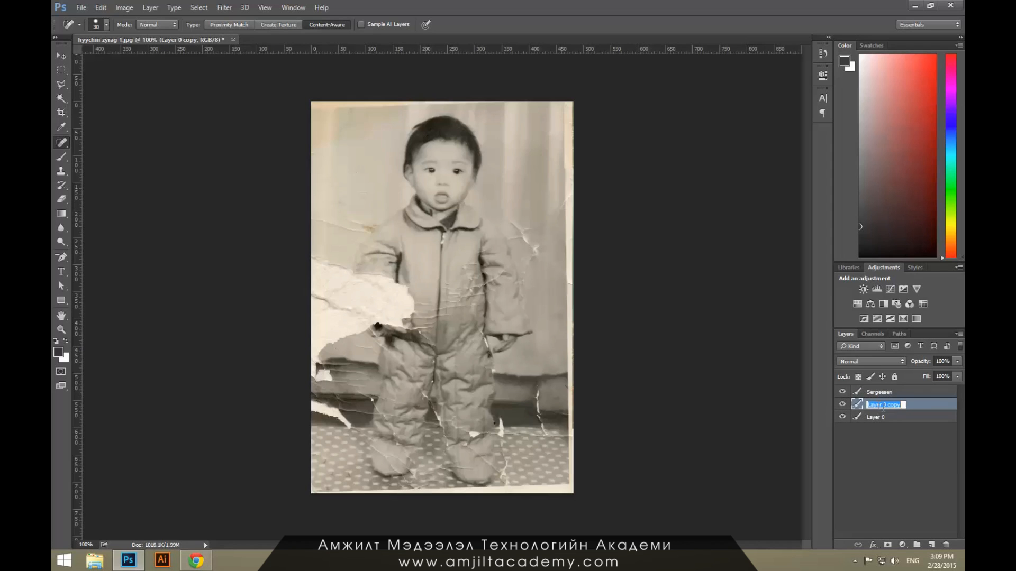
text(zasvarlasan)
key(Return)
Lock the original Layer 0 and rename it "Huuchin".
click(896, 418)
click(894, 377)
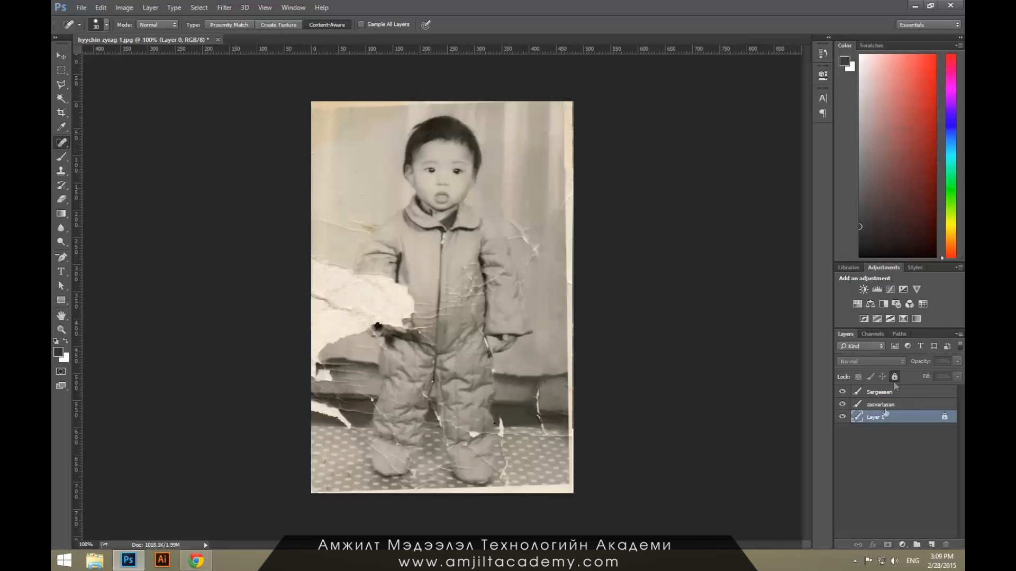
double_click(880, 418)
text(Huuchin)
key(Return)
On the Sergeesen layer, spot-heal the backdrop scratches right of the child's shoulder with Sample All Layers enabled and a smaller brush.
click(888, 406)
click(891, 392)
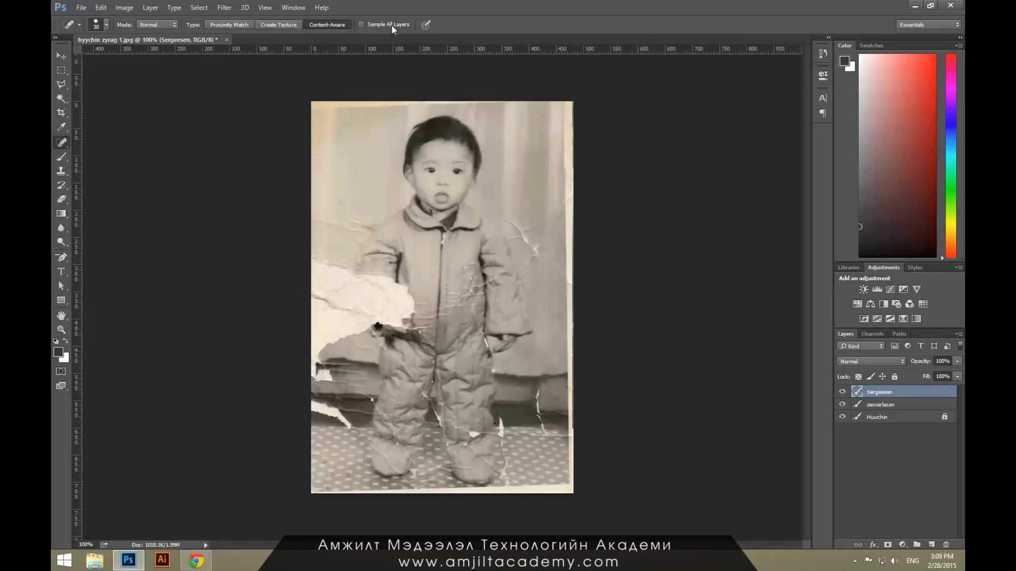
right_click(65, 143)
click(100, 140)
key(bracketleft)
key(bracketleft)
key(bracketleft)
mouse_move(511, 221)
mouse_down()
mouse_move(527, 246)
mouse_move(518, 231)
mouse_move(525, 243)
mouse_move(562, 211)
mouse_move(535, 237)
mouse_move(538, 264)
mouse_move(524, 263)
mouse_move(526, 289)
mouse_up()
drag(510, 235, 522, 248)
Spot-heal the vertical white crack right of the child's legs using a larger brush.
key(bracketright)
key(bracketright)
click(537, 413)
click(545, 426)
Reduce the healing brush to 15 px and remove the backdrop crease running from the child's sleeve to the photo's left edge.
key(bracketleft)
key(bracketleft)
key(bracketleft)
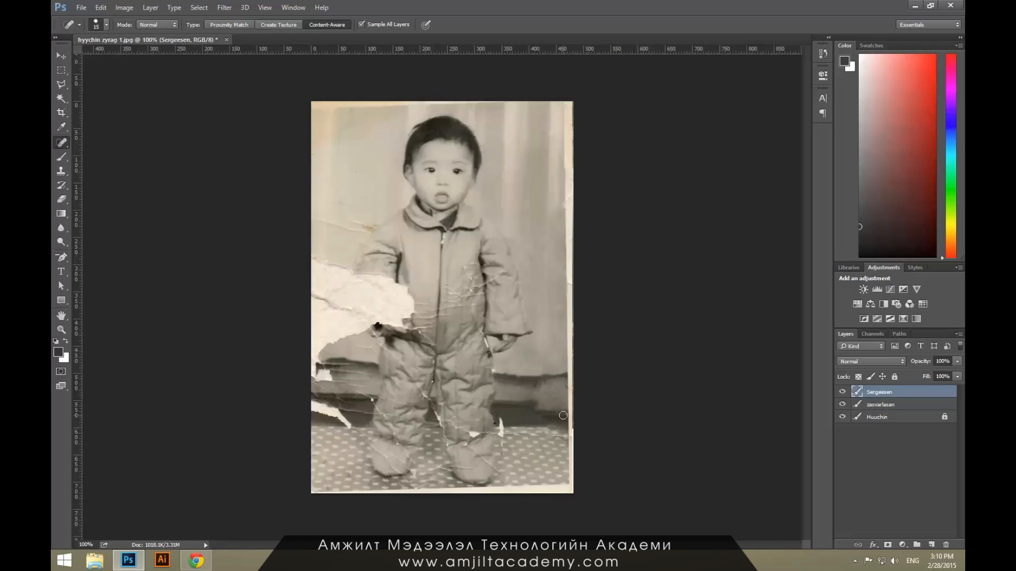
mouse_move(367, 229)
mouse_down()
mouse_move(312, 218)
mouse_move(315, 209)
mouse_up()
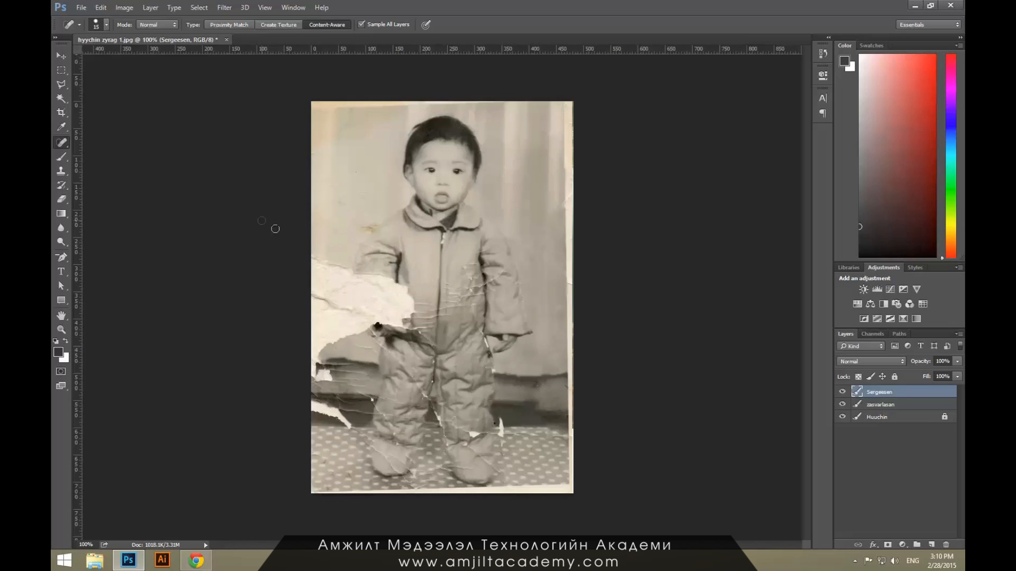
On the zasvarlasan layer, use the Patch Tool to repair the white tear beside the trouser leg and the adjoining carpet, then deselect.
click(885, 404)
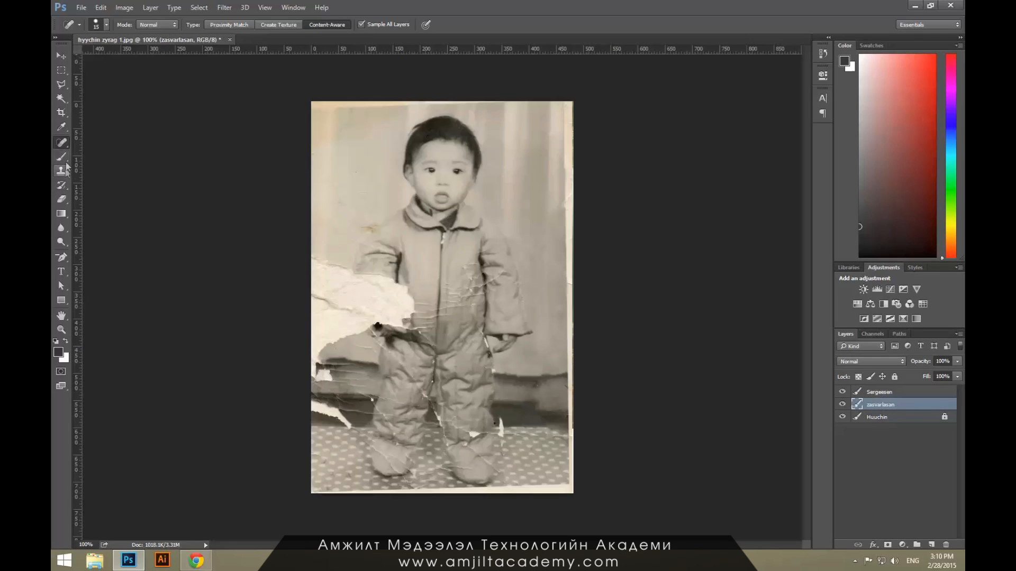
right_click(62, 146)
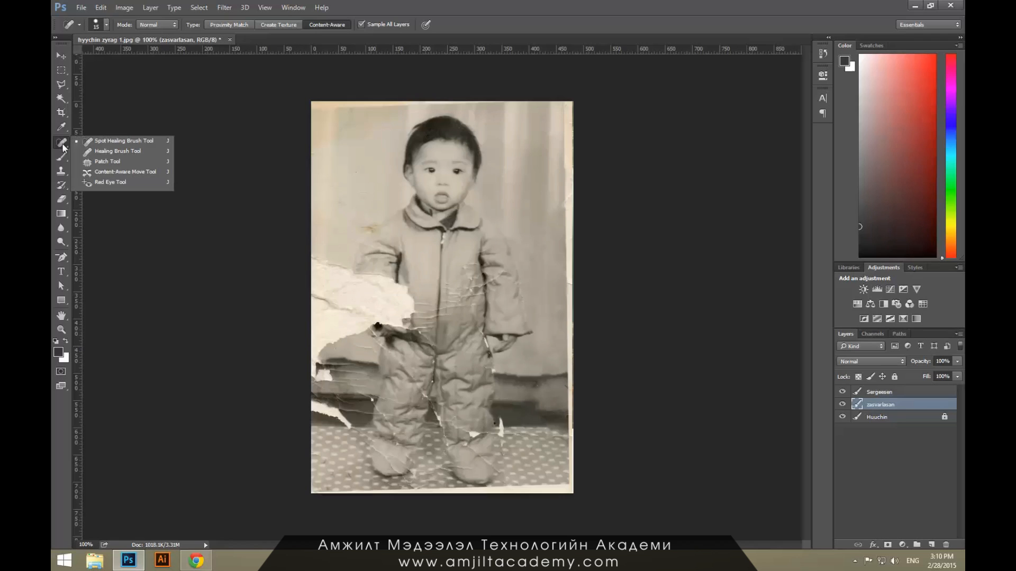
click(106, 163)
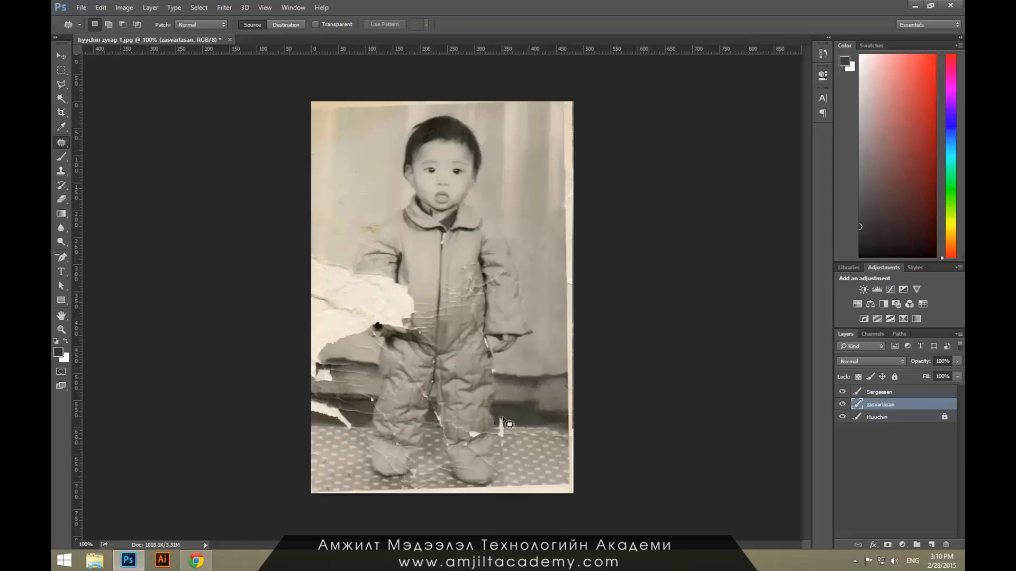
mouse_move(501, 414)
mouse_down()
mouse_move(498, 430)
mouse_move(514, 440)
mouse_move(502, 414)
mouse_up()
drag(507, 433, 513, 426)
key(ctrl+d)
mouse_move(512, 430)
mouse_down()
mouse_move(500, 434)
mouse_move(516, 447)
mouse_move(540, 442)
mouse_move(524, 438)
mouse_move(554, 462)
mouse_move(541, 459)
mouse_up()
key(ctrl+d)
Patch the white torn strip along the carpet's back edge at the photo's lower left using nearby clean areas.
mouse_move(362, 435)
mouse_down()
mouse_move(341, 433)
mouse_move(352, 418)
mouse_move(362, 433)
mouse_up()
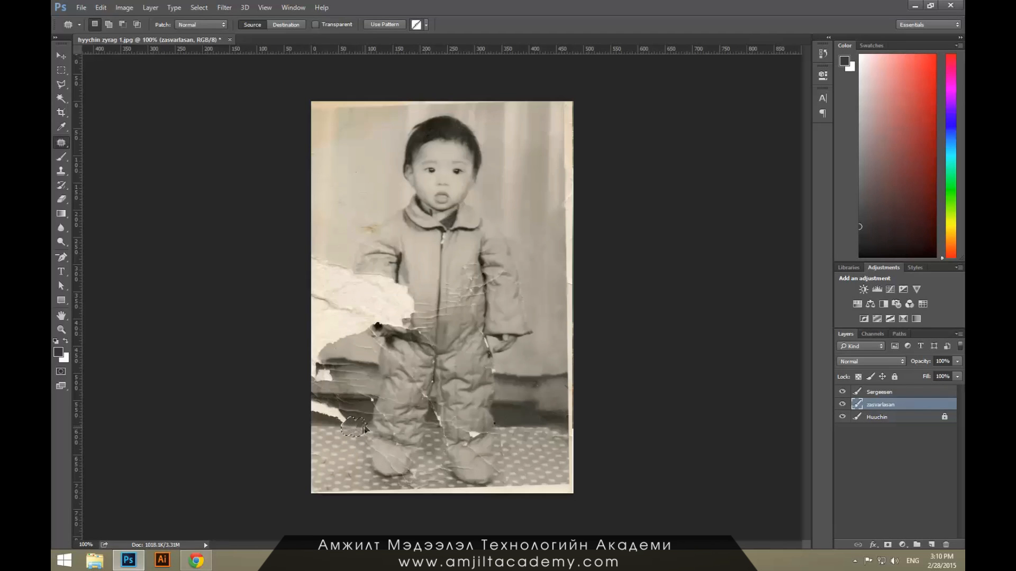
click(359, 425)
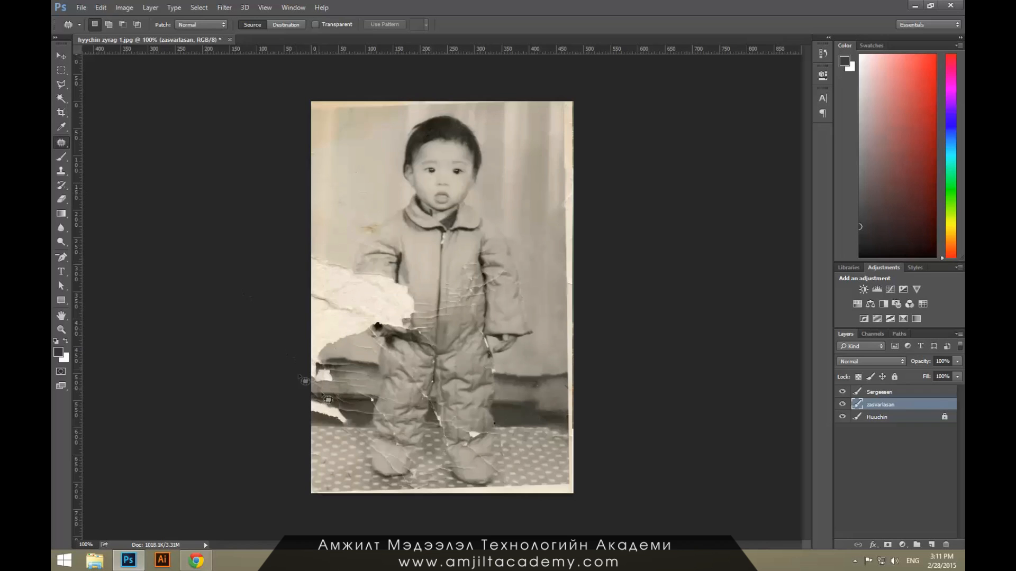
mouse_move(333, 429)
mouse_down()
mouse_move(354, 423)
mouse_move(346, 407)
mouse_move(307, 408)
mouse_move(317, 419)
mouse_move(349, 422)
mouse_up()
click(351, 405)
mouse_move(336, 401)
mouse_down()
mouse_move(300, 403)
mouse_move(316, 420)
mouse_move(350, 424)
mouse_move(352, 409)
mouse_up()
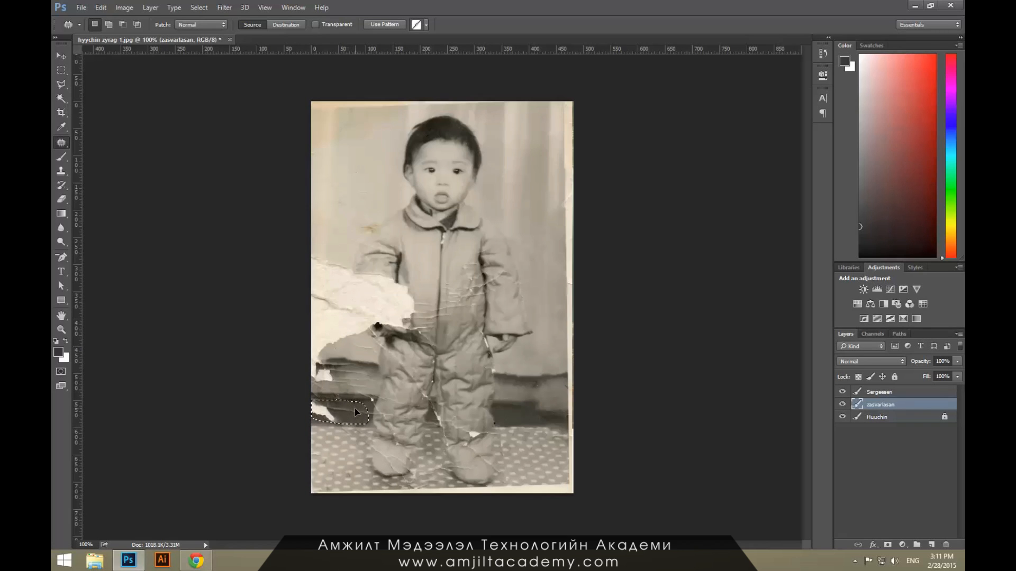
click(276, 394)
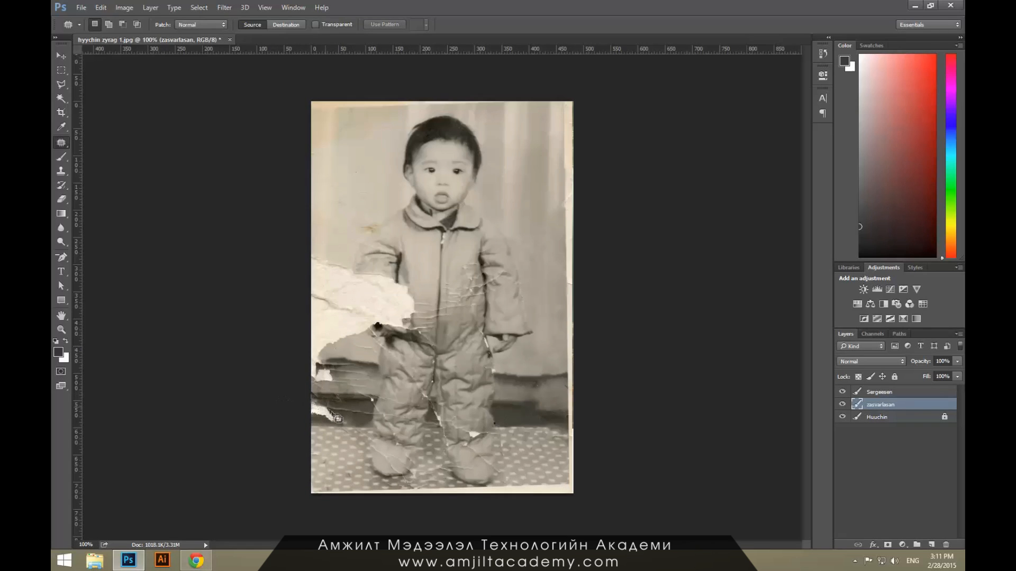
mouse_move(336, 418)
mouse_down()
mouse_move(309, 400)
mouse_move(341, 411)
mouse_move(333, 421)
mouse_move(302, 412)
mouse_move(351, 414)
mouse_up()
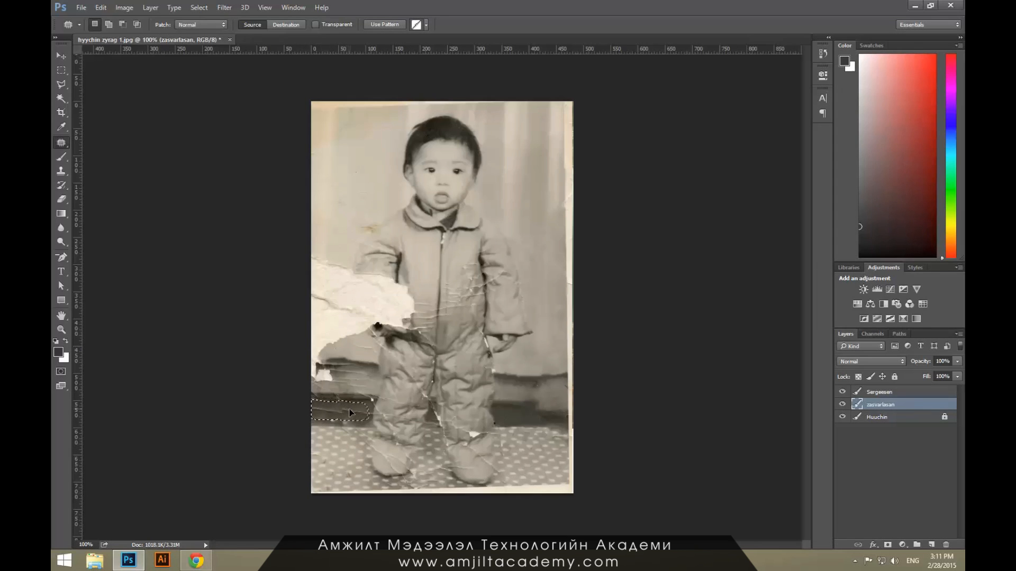
click(281, 406)
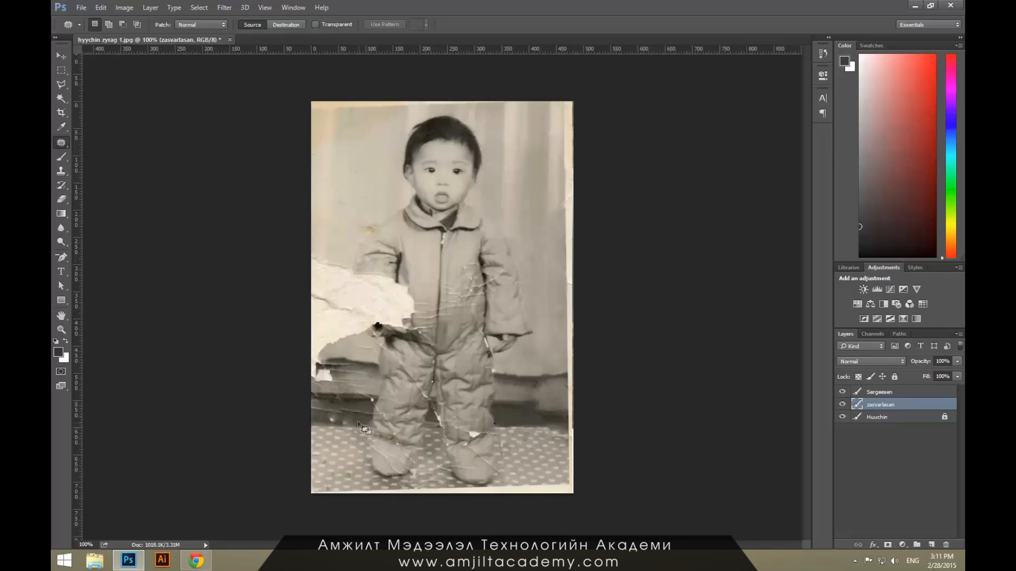
Return to the Spot Healing Brush Tool, hide the Sergeesen layer, and make zasvarlasan the active layer.
right_click(66, 141)
click(106, 141)
click(881, 392)
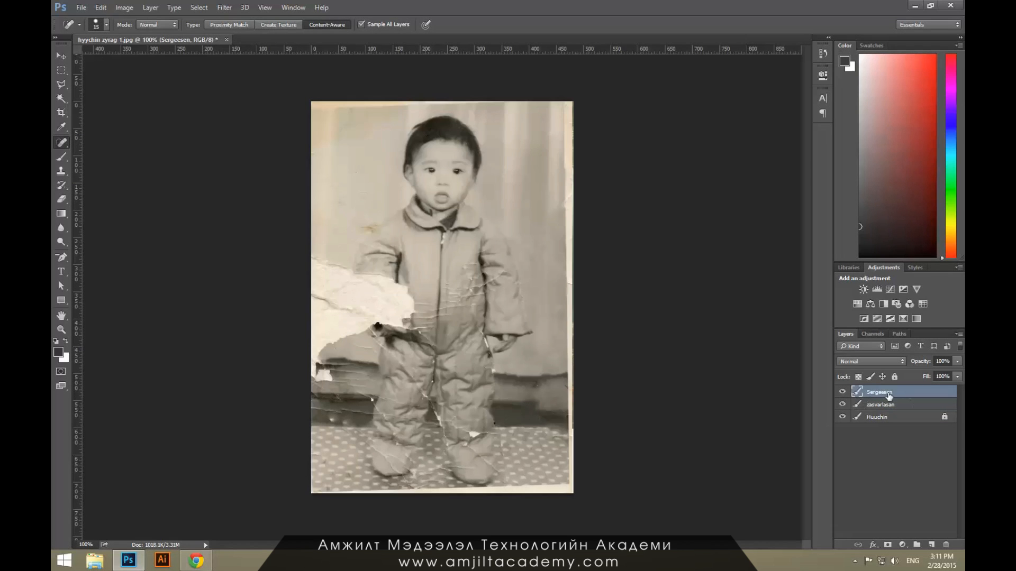
click(843, 392)
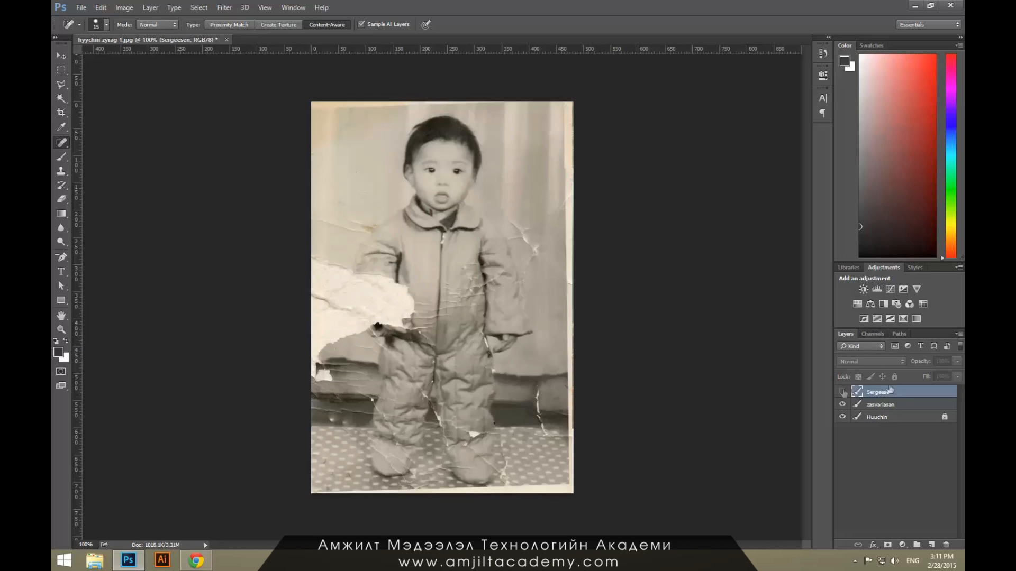
click(883, 405)
key(b)
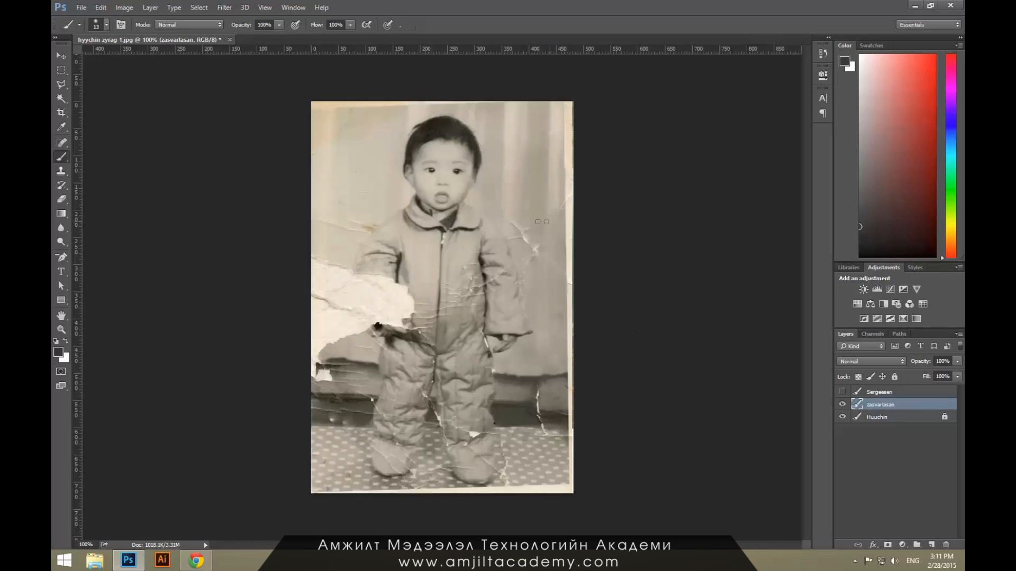
mouse_move(515, 223)
mouse_down()
mouse_move(536, 237)
mouse_move(509, 223)
mouse_move(523, 231)
mouse_up()
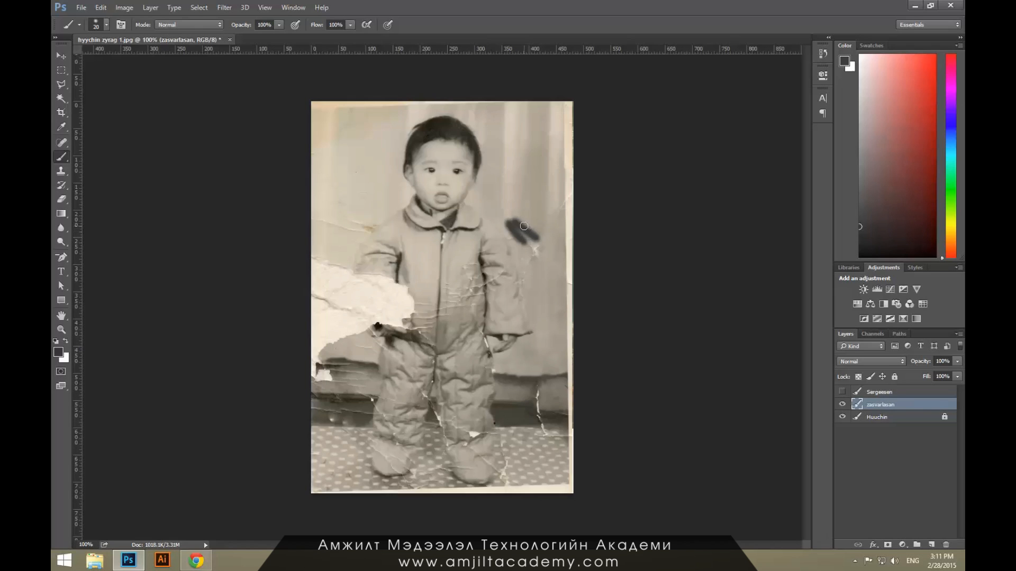
key(ctrl+z)
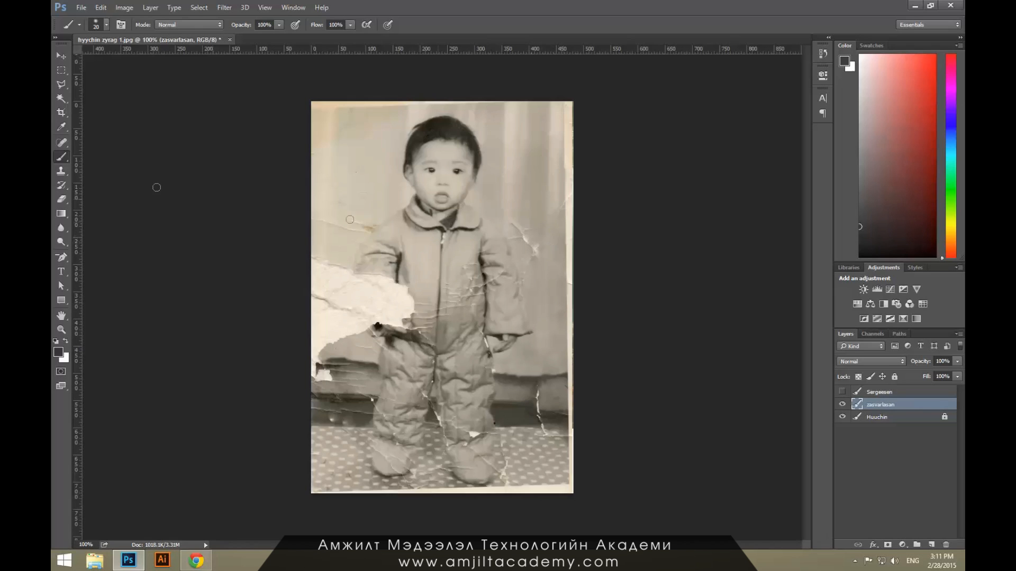
Spot-heal the backdrop scratches right of the child's shoulder directly on the zasvarlasan layer with the 15 px brush.
click(65, 141)
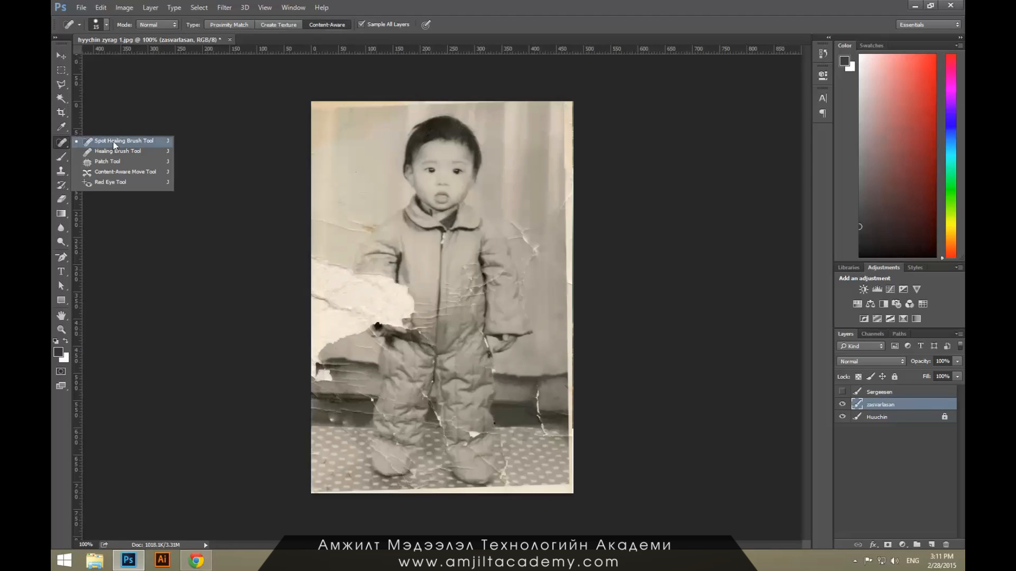
click(106, 142)
mouse_move(514, 219)
mouse_down()
mouse_move(536, 247)
mouse_move(529, 263)
mouse_move(539, 247)
mouse_move(529, 231)
mouse_move(553, 222)
mouse_move(560, 204)
mouse_move(535, 285)
mouse_up()
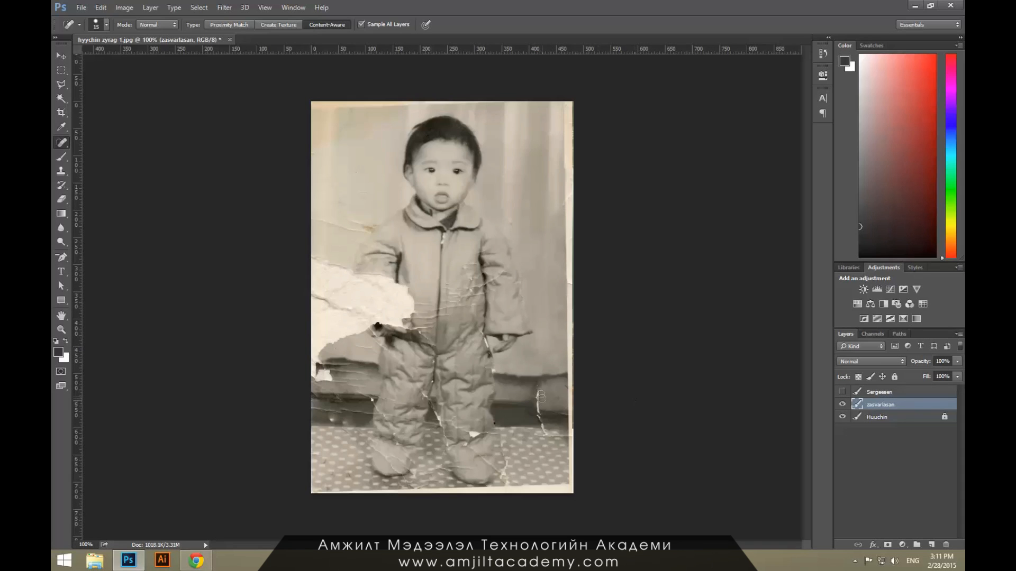
Heal the vertical crack right of the child's legs down to the carpet on zasvarlasan, enlarging the brush to 35 px.
drag(537, 391, 540, 409)
key(bracketright)
key(bracketright)
click(543, 418)
click(537, 440)
click(552, 441)
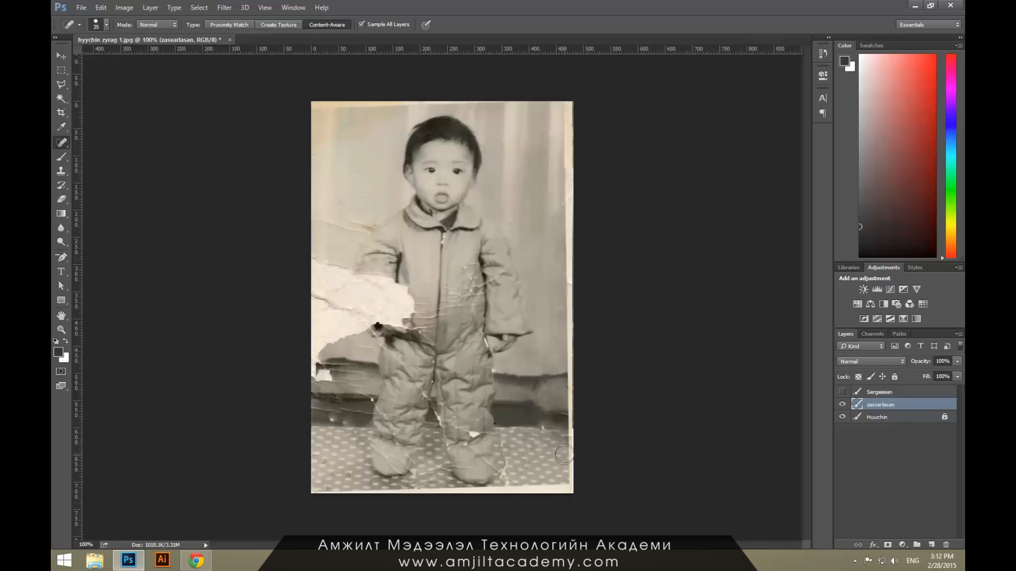
Spot-heal scratches on the patterned carpet around the child's shoes and along the photo's bottom edge.
click(505, 485)
click(419, 487)
click(438, 470)
click(359, 389)
Reduce the healing brush to 20 px and spot-heal the scratches across the jacket front on the photo's right side of the zipper.
scroll(479, 291, up, 5)
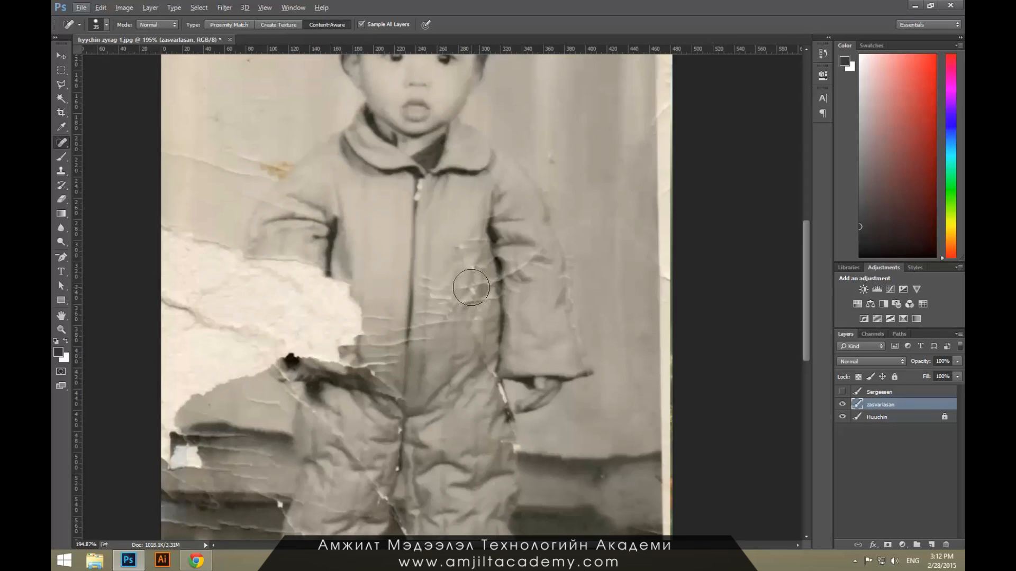
key(bracketleft)
key(bracketleft)
key(bracketleft)
click(467, 241)
click(424, 307)
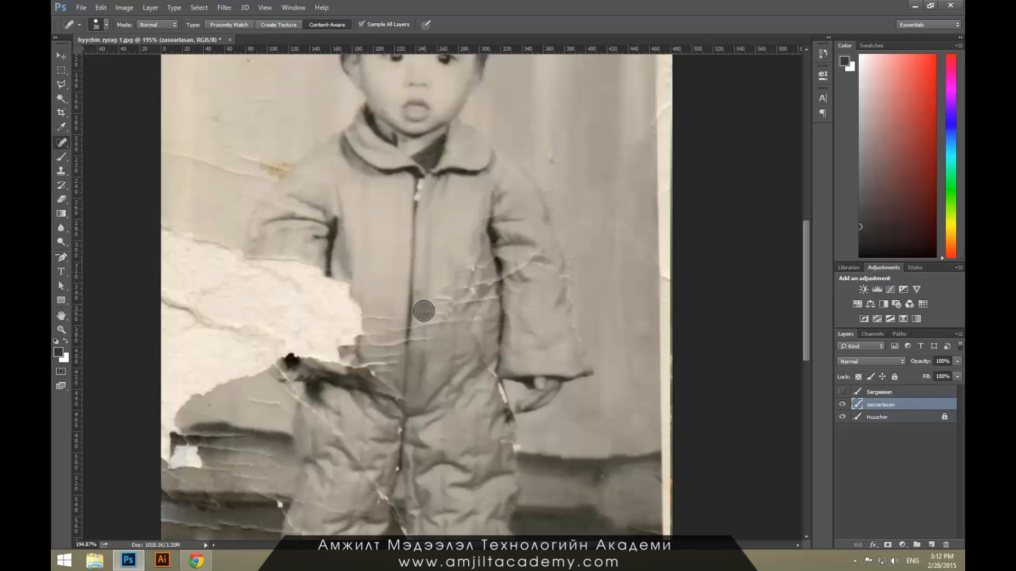
click(420, 339)
click(440, 314)
drag(445, 291, 444, 311)
click(472, 274)
drag(481, 263, 481, 305)
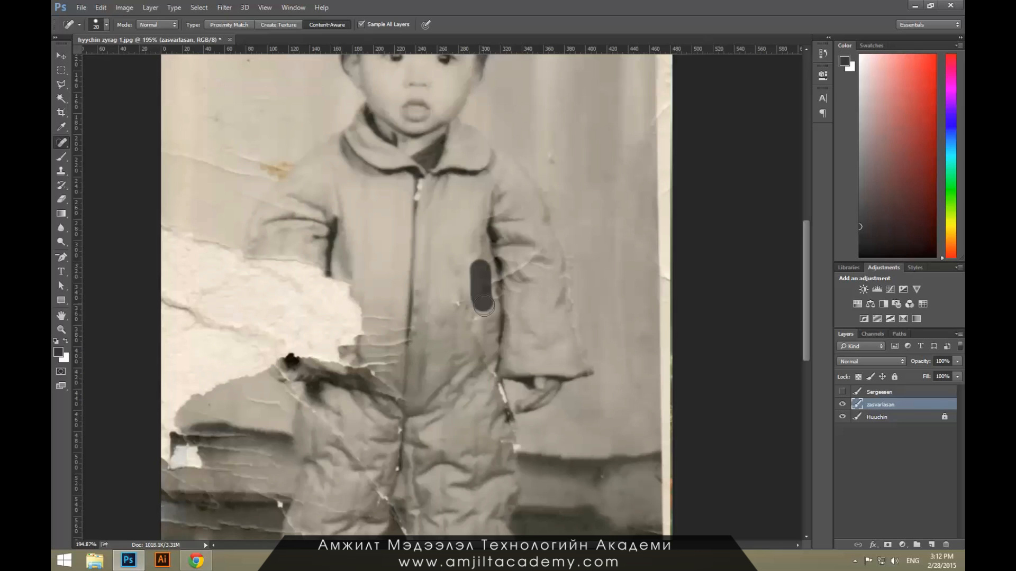
click(459, 302)
click(477, 291)
Spot-heal the scratches across the sleeve on the photo's right and on the jacket edge beside it.
click(524, 270)
click(536, 263)
click(514, 277)
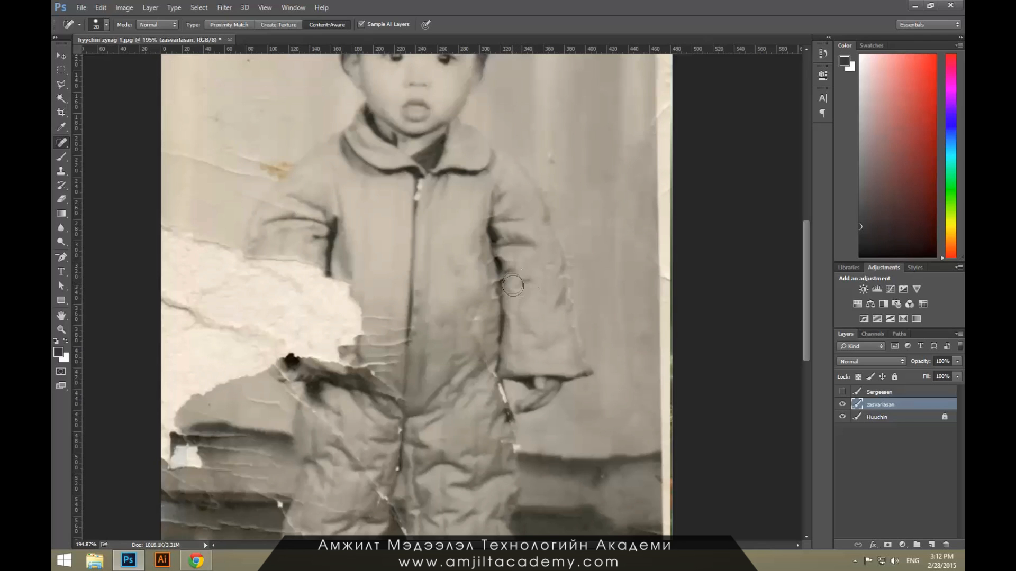
click(514, 263)
click(484, 286)
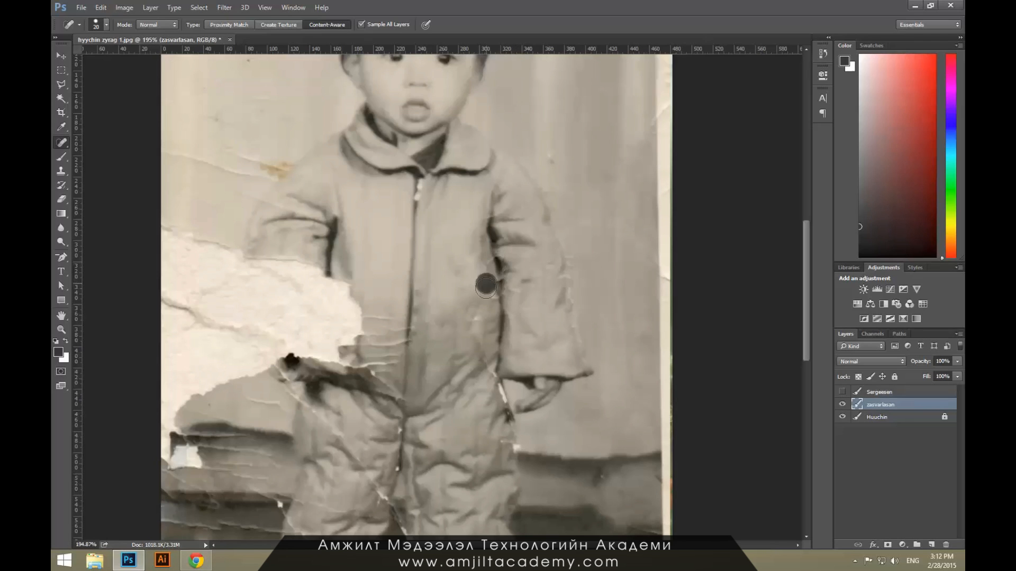
click(487, 299)
click(523, 297)
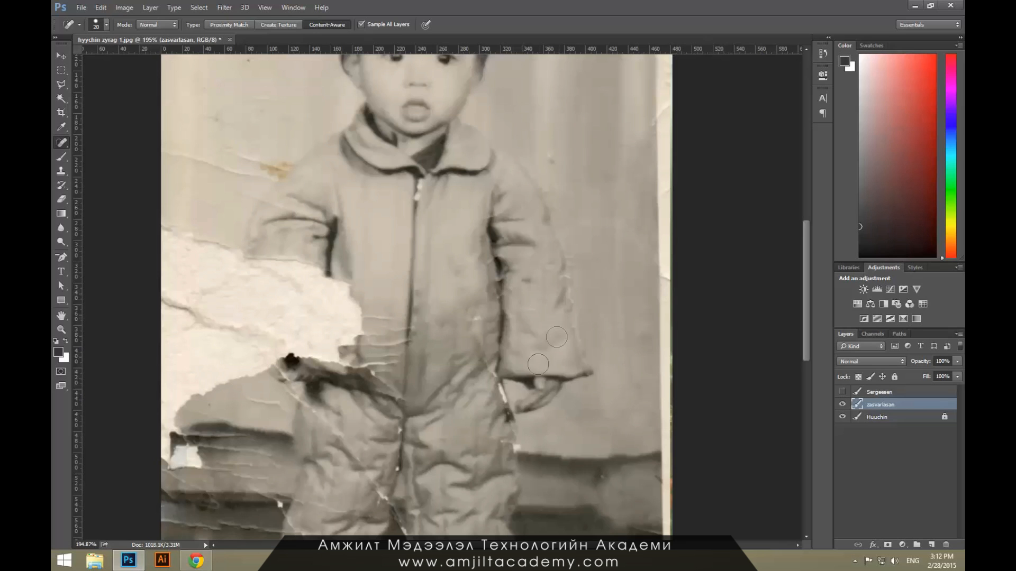
Use the Patch Tool to cover the white gap between the hand and trousers on the photo's right, then deselect.
right_click(62, 143)
click(89, 159)
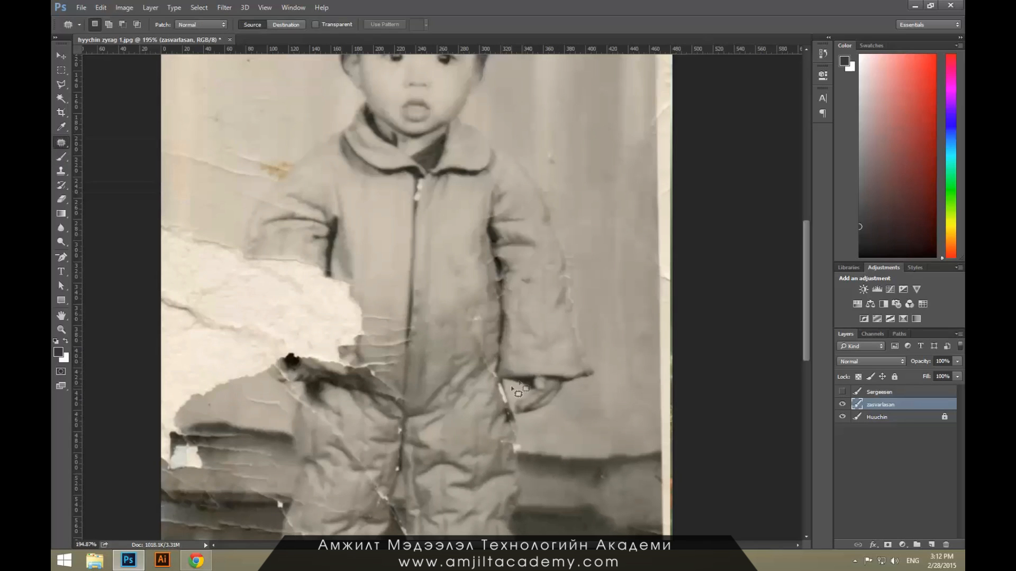
mouse_move(515, 396)
mouse_down()
mouse_move(498, 385)
mouse_move(509, 387)
mouse_move(485, 373)
mouse_move(483, 347)
mouse_move(458, 332)
mouse_up()
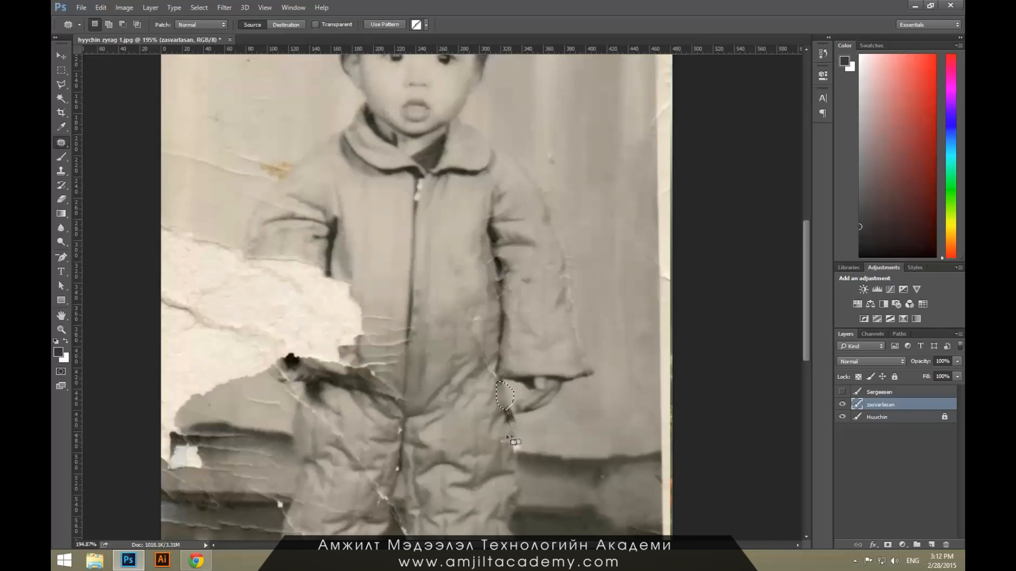
key(ctrl+d)
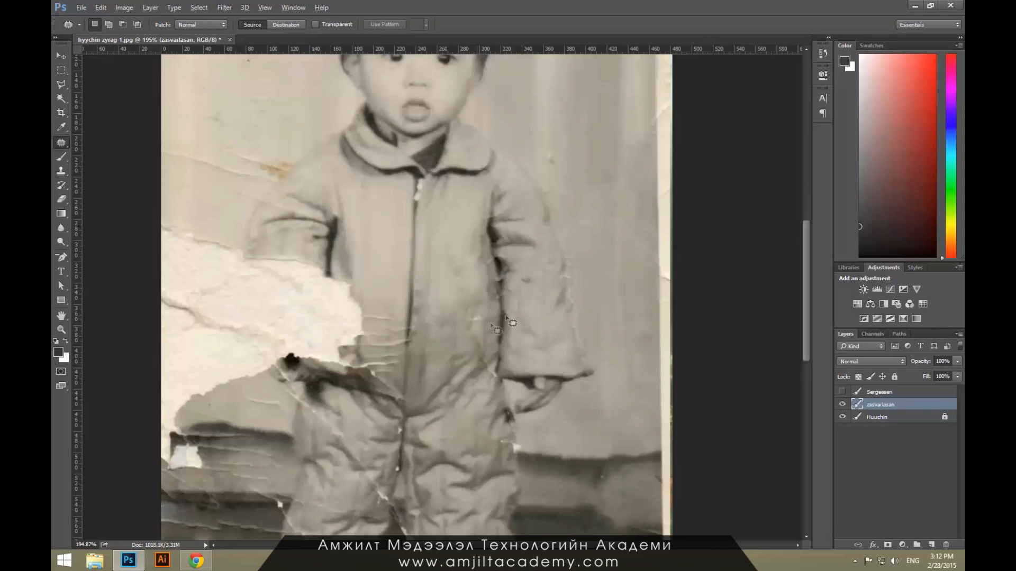
Outline the intact sleeve, hand and adjoining jacket with the Polygonal Lasso Tool and copy the area to a new layer.
key(alt)
key(z)
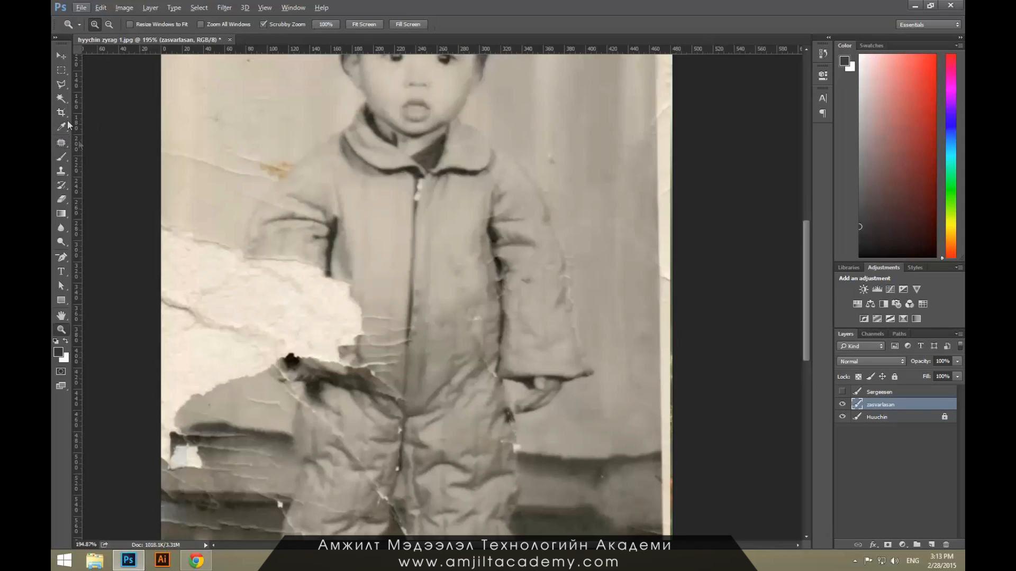
click(66, 85)
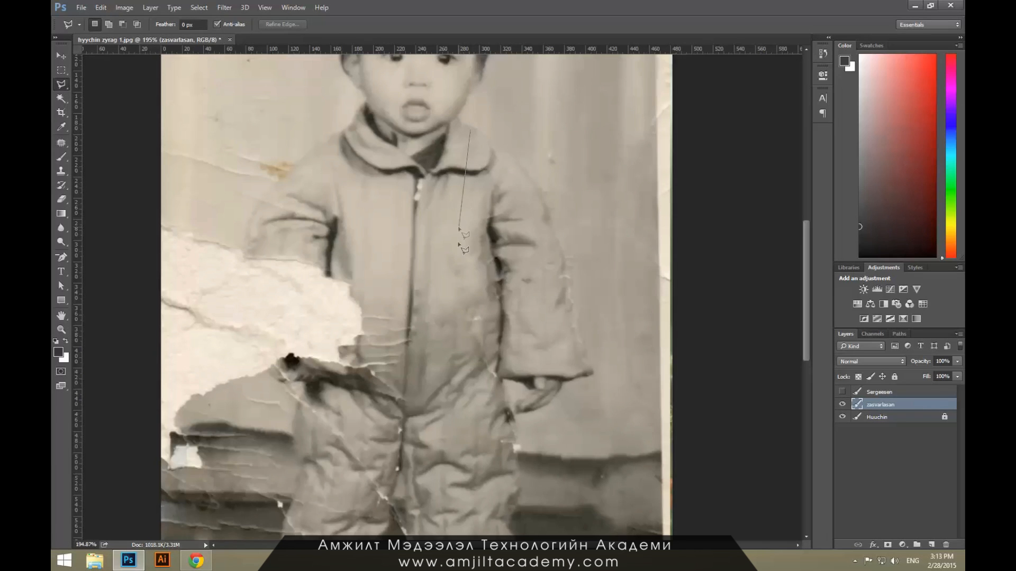
click(503, 428)
double_click(570, 421)
key(ctrl+d)
click(487, 125)
double_click(516, 135)
click(509, 207)
click(582, 266)
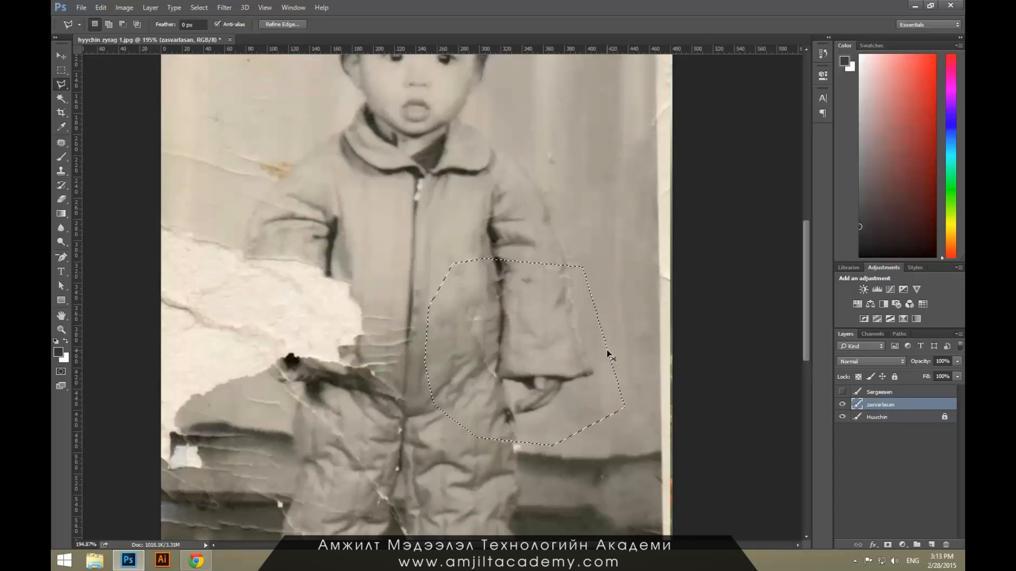
key(ctrl+j)
click(841, 406)
click(842, 406)
Move the copied sleeve over the torn arm on the photo's left and flip it horizontally.
key(ctrl+t)
drag(469, 300, 349, 346)
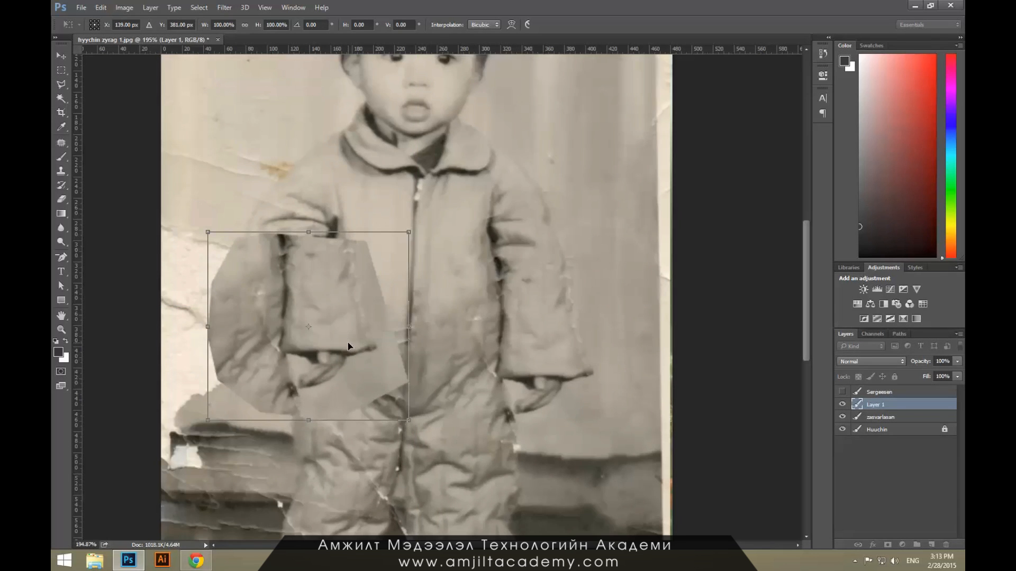
key(Return)
key(l)
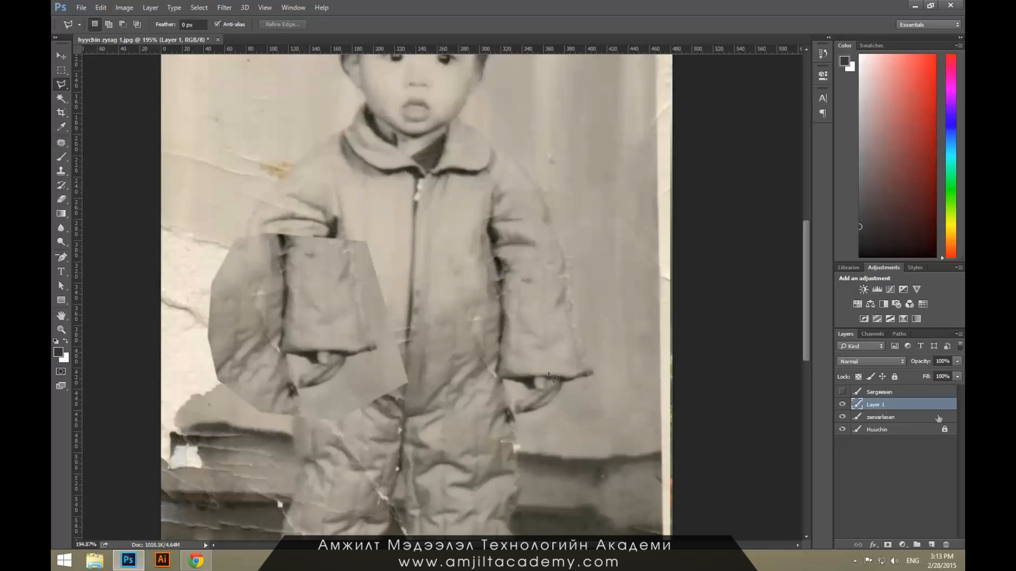
key(ctrl+t)
right_click(306, 318)
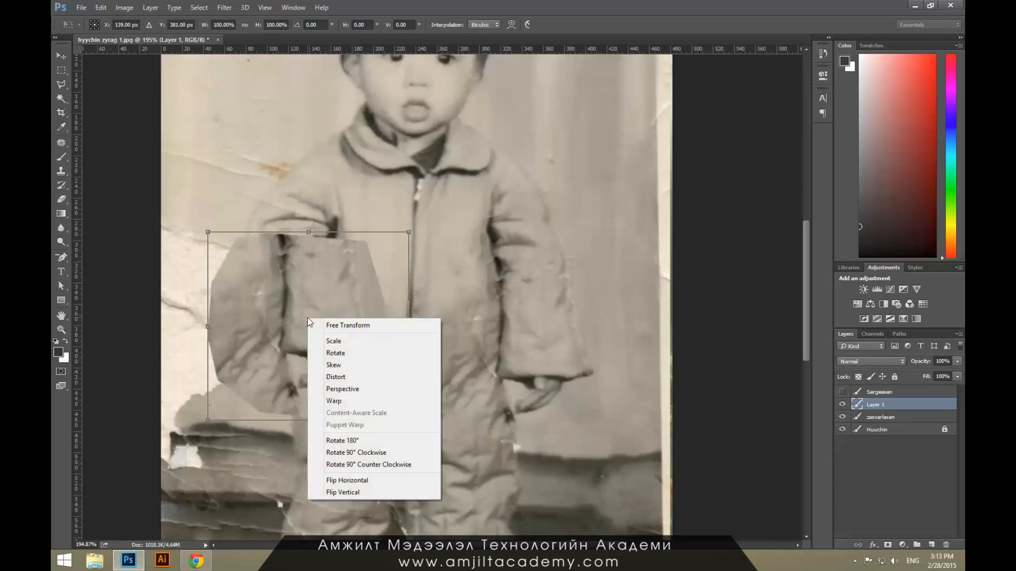
click(363, 481)
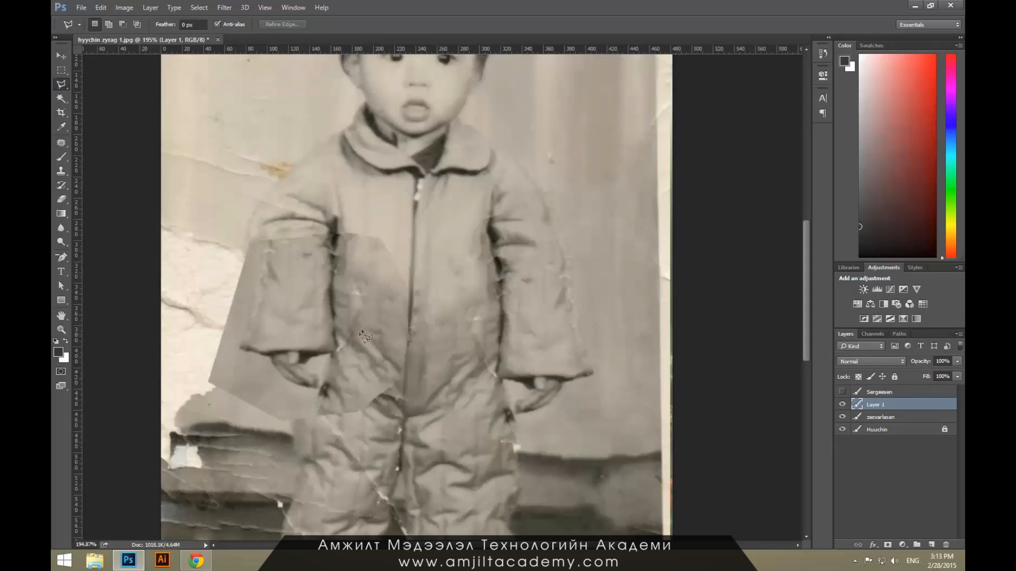
Move and nudge the flipped sleeve until it lines up with the upper arm and jacket on the photo's left.
scroll(390, 320, down, 2)
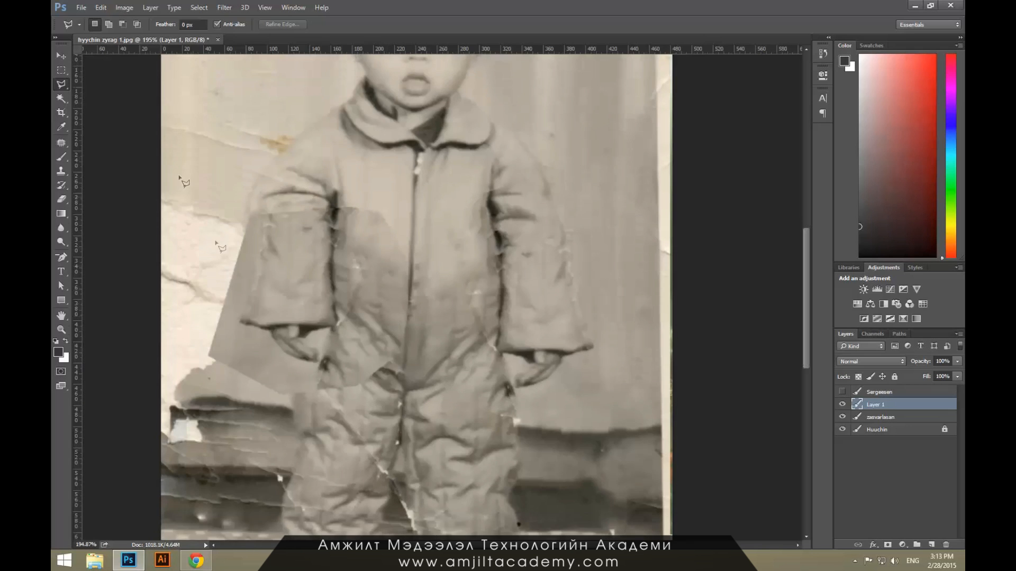
click(62, 55)
drag(300, 255, 328, 301)
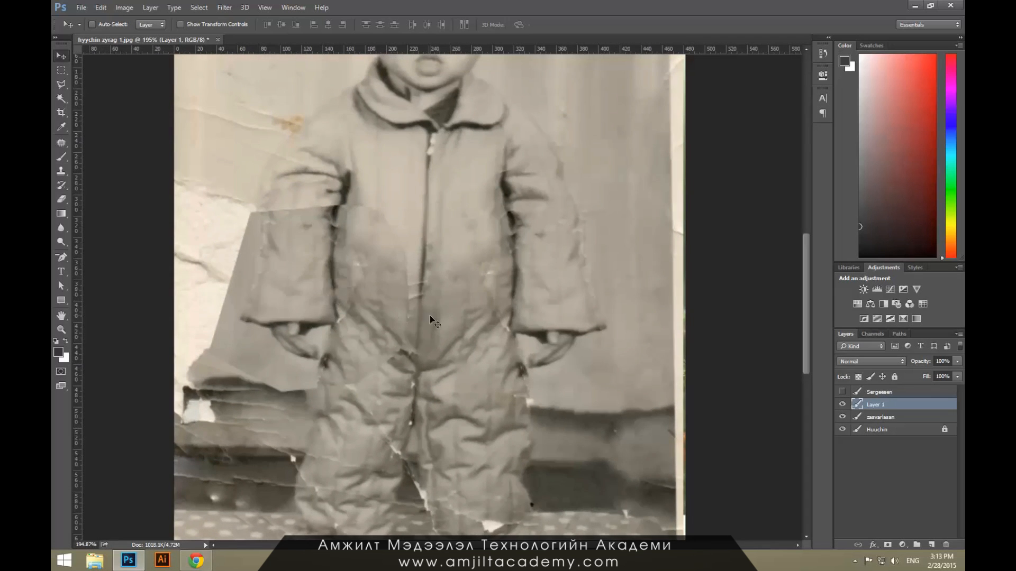
key(Right)
key(Right)
key(Right)
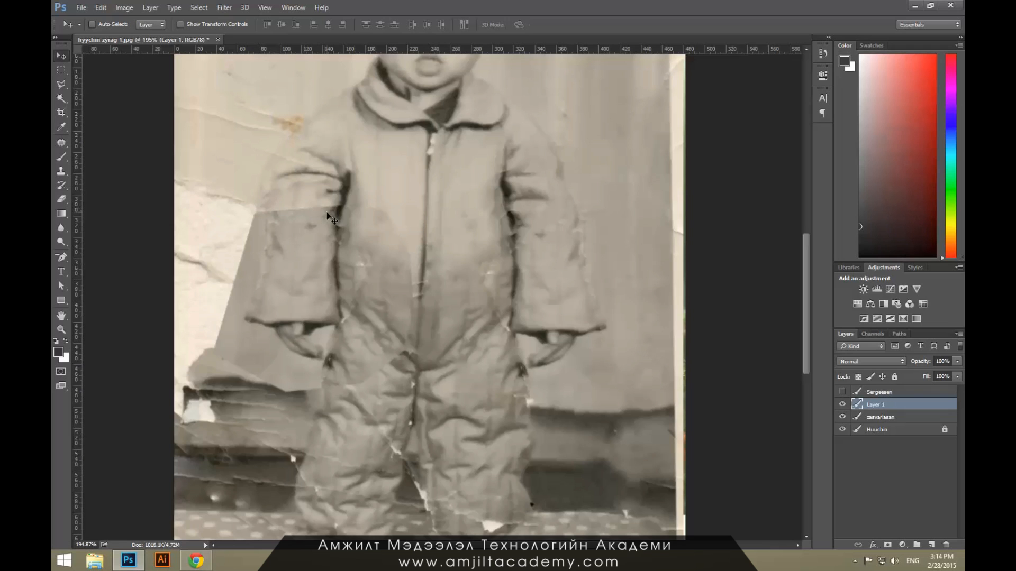
Merge Layer 1 with the zasvarlasan layer and hide the Huuchin layer.
shift+click(894, 418)
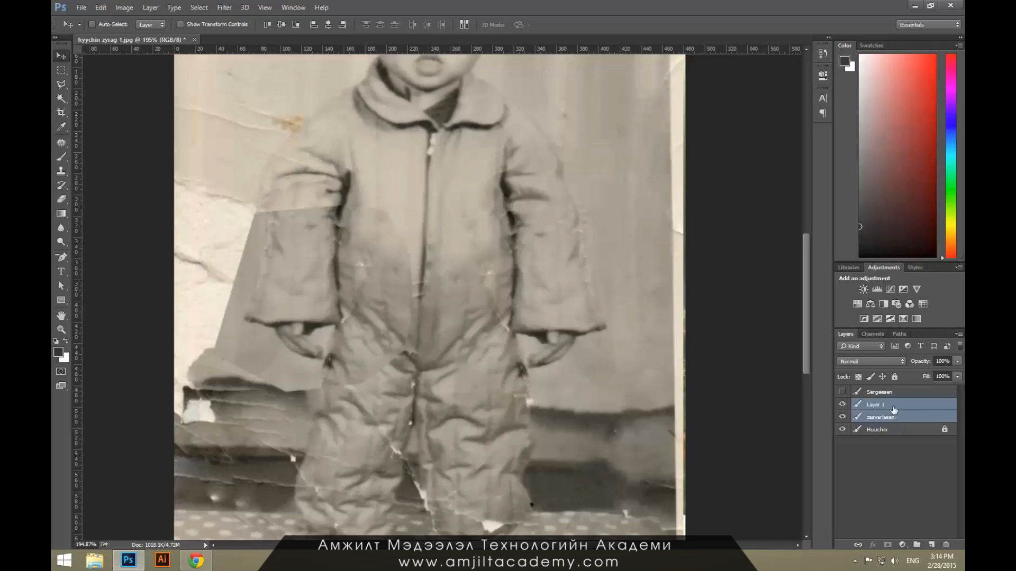
right_click(894, 410)
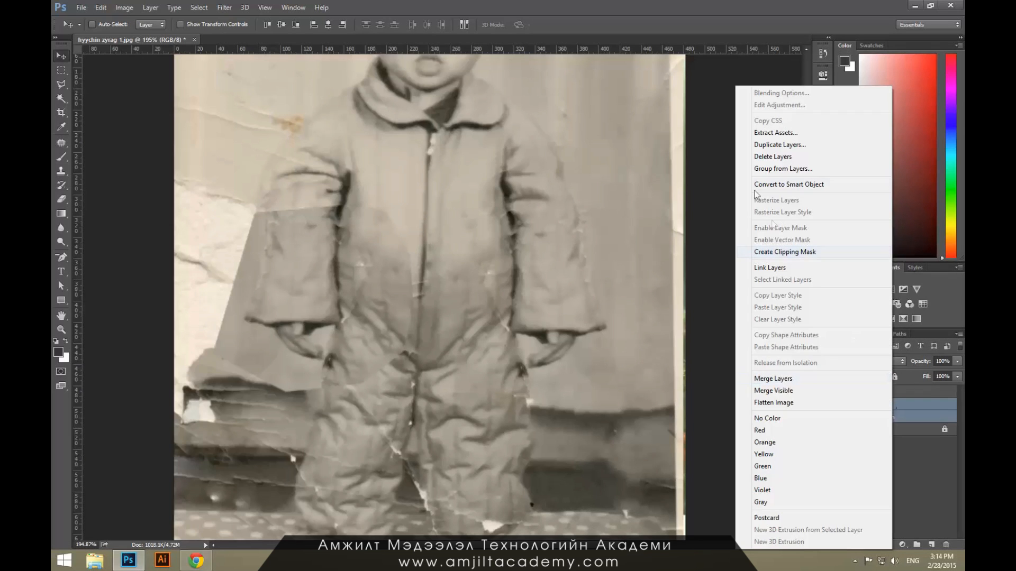
click(917, 415)
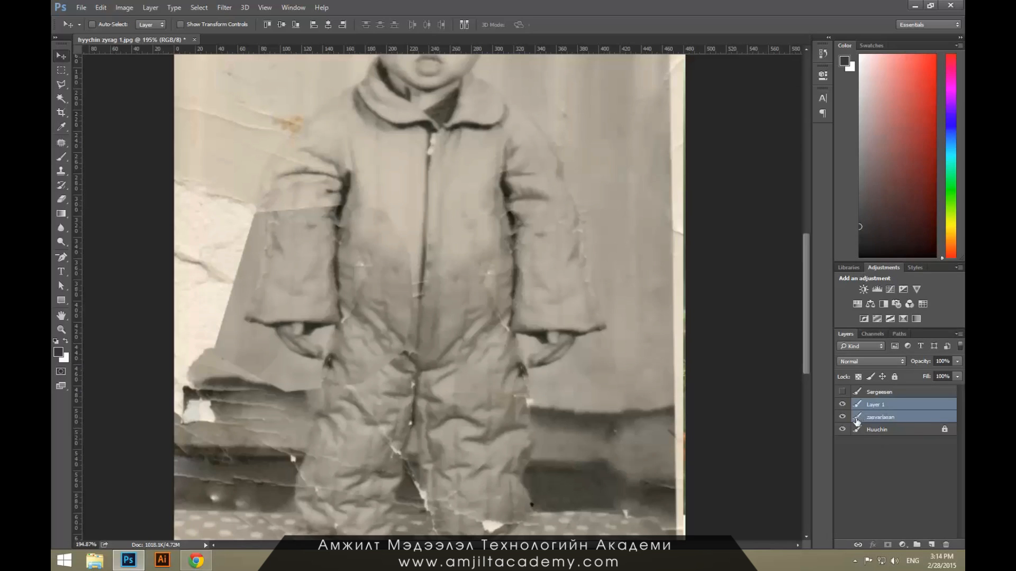
key(ctrl+e)
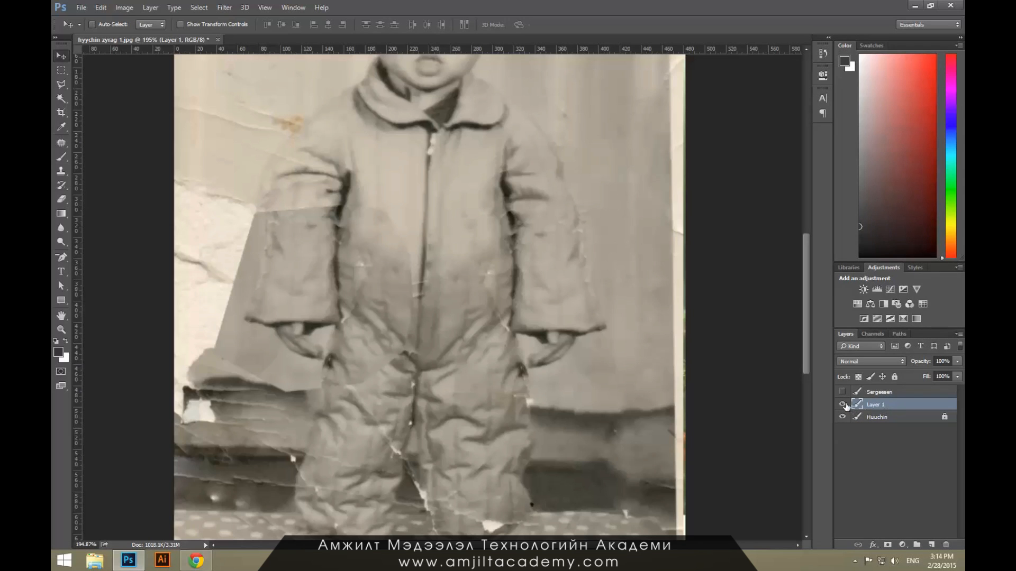
click(843, 404)
click(843, 404)
click(843, 417)
click(843, 404)
click(843, 404)
Return to the Spot Healing Brush Tool and heal marks along the lower zipper, trousers and pasted sleeve seam with a smaller brush.
drag(322, 272, 379, 329)
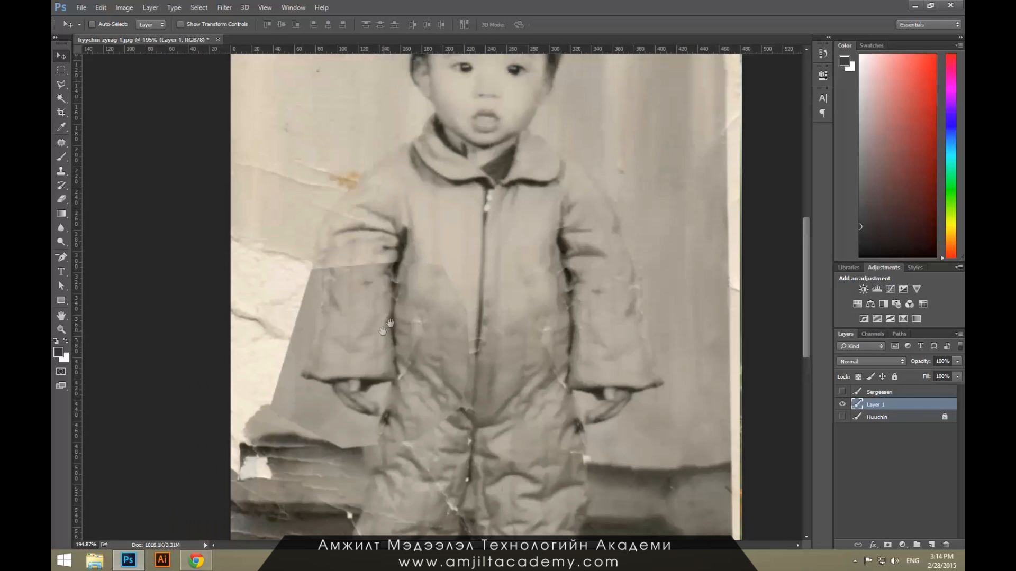
click(61, 142)
click(108, 141)
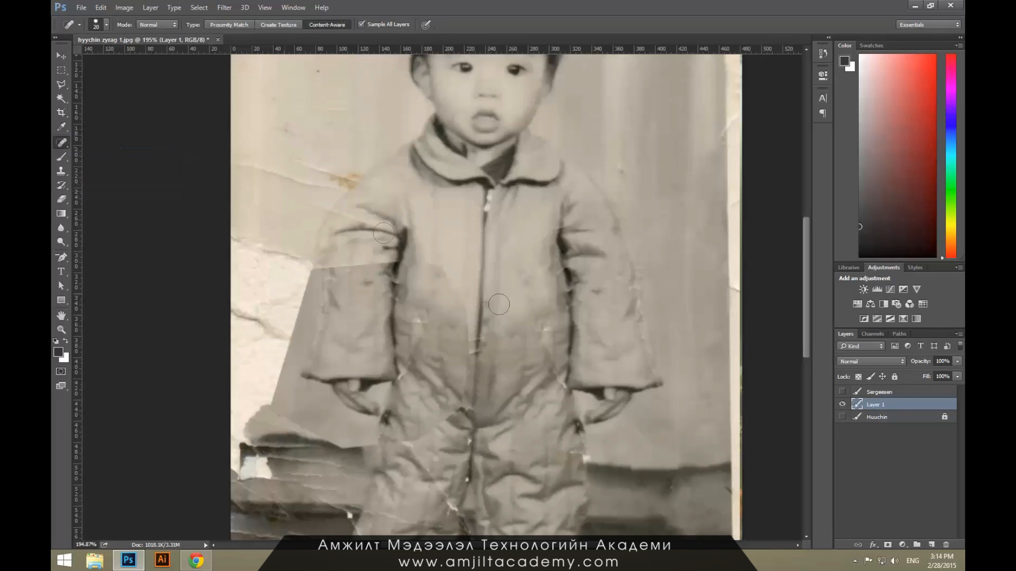
drag(444, 270, 466, 351)
key(ctrl+z)
key(bracketleft)
drag(465, 328, 463, 406)
drag(422, 436, 385, 442)
drag(350, 266, 354, 266)
Enlarge the healing brush to 30 px and heal the long creases in the backdrop beside the shoulder on the photo's left.
key(z)
alt+click(410, 360)
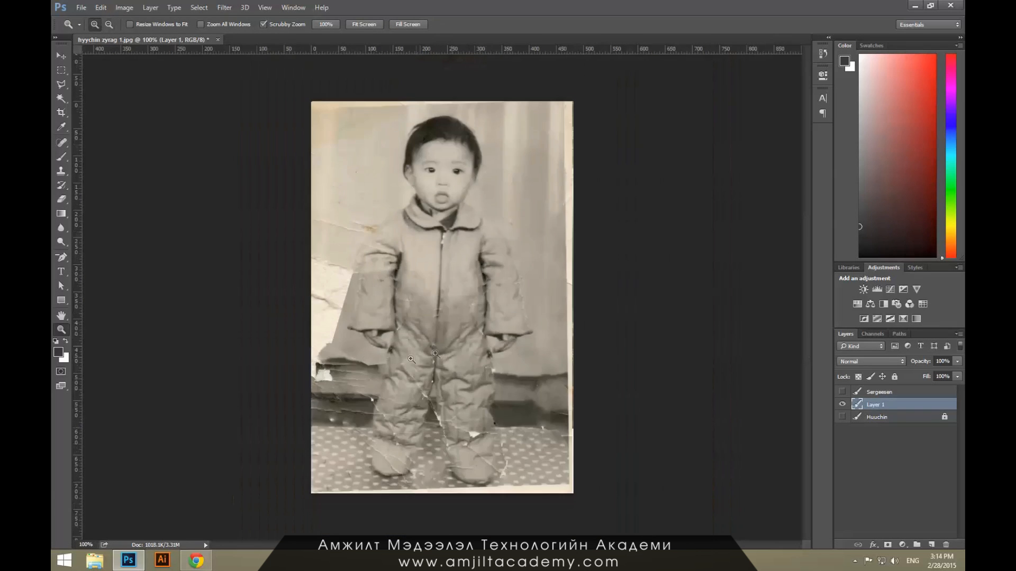
drag(357, 303, 336, 303)
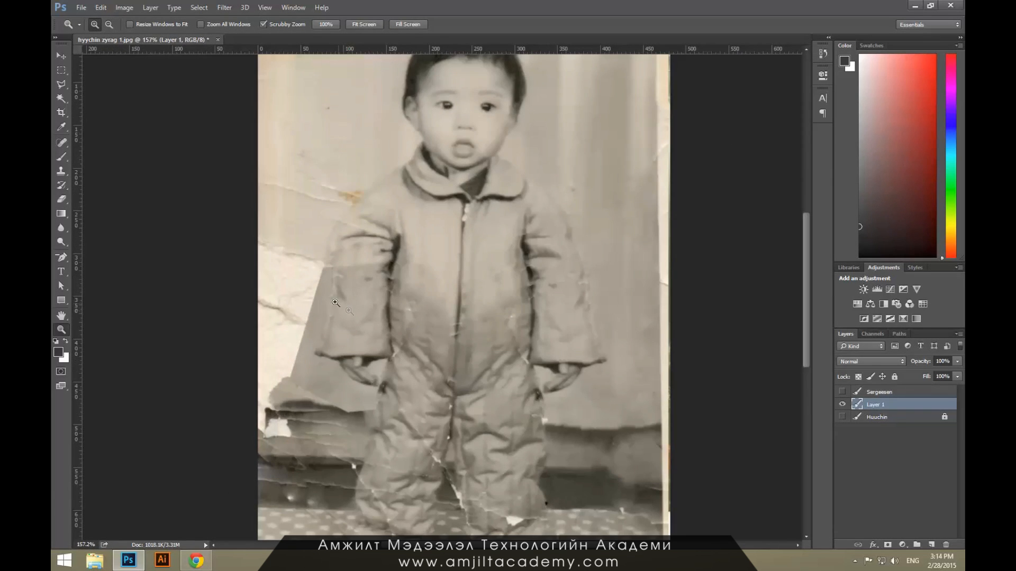
click(62, 69)
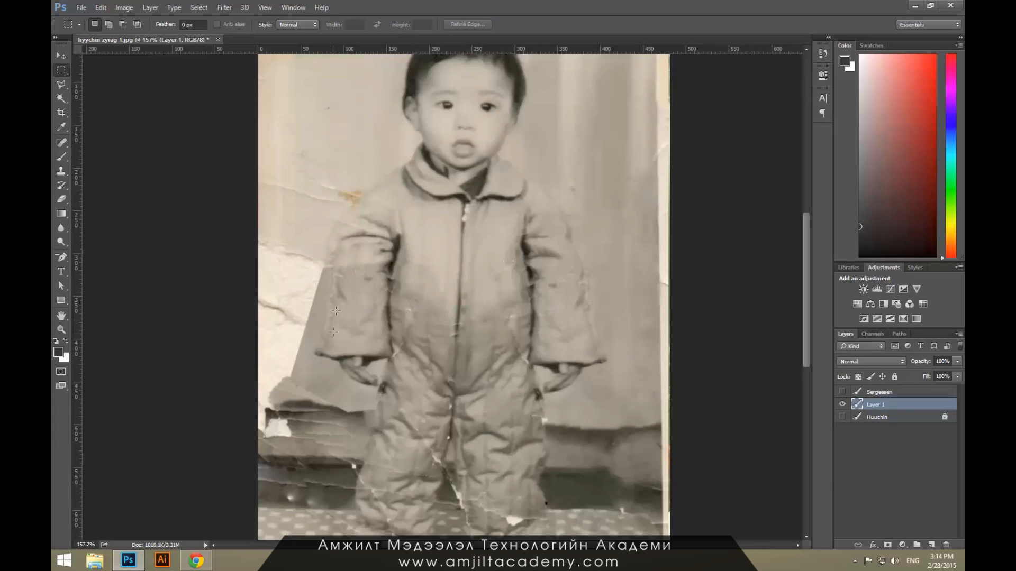
scroll(368, 308, up, 3)
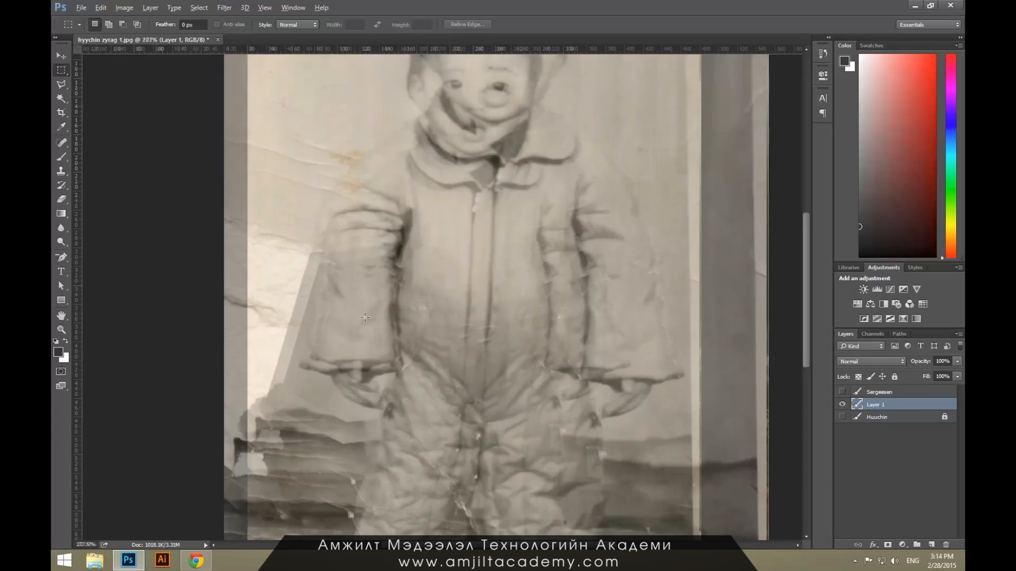
drag(349, 313, 410, 342)
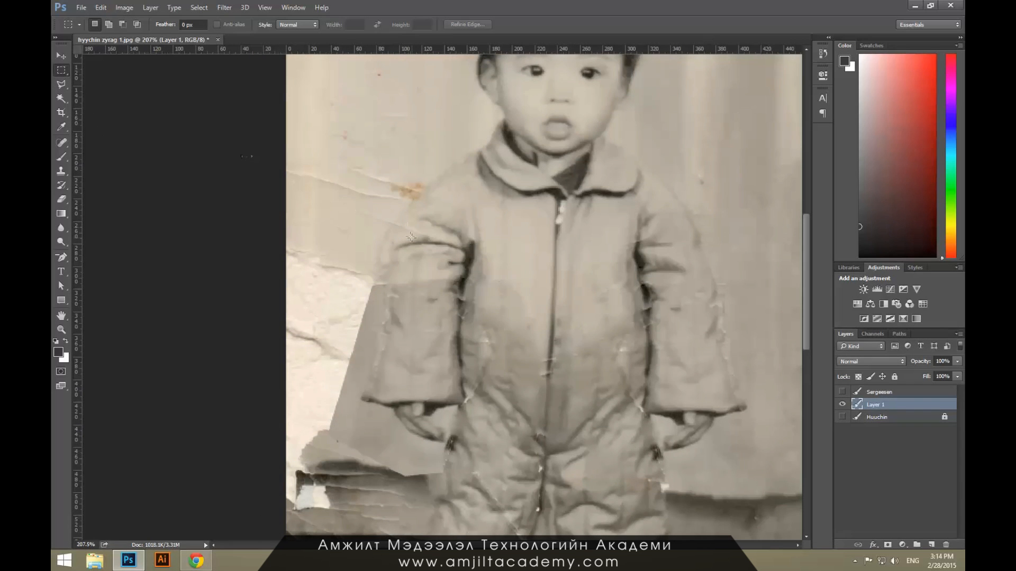
click(62, 142)
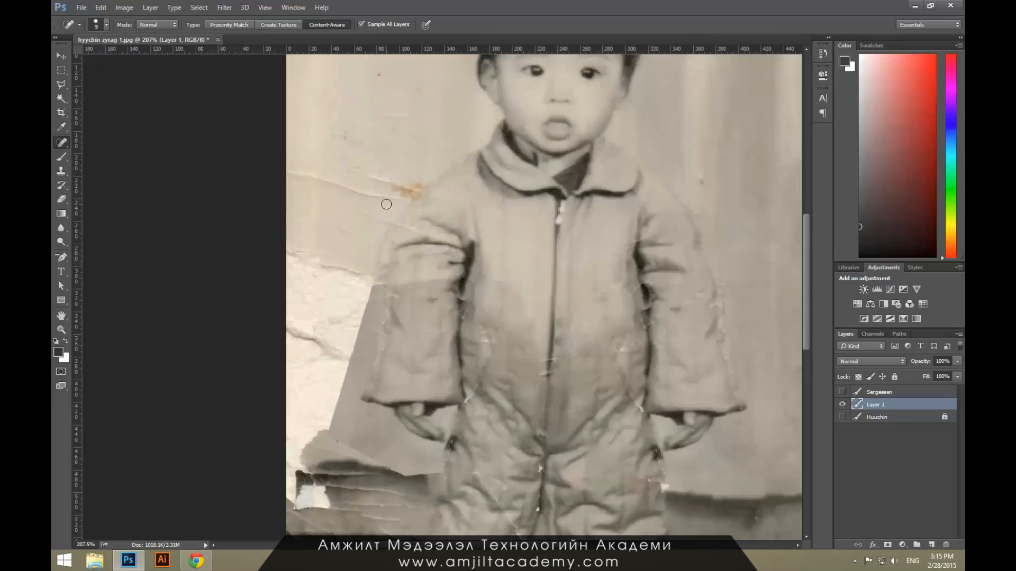
key(bracketright)
key(bracketright)
key(bracketright)
key(bracketright)
key(bracketright)
mouse_move(389, 190)
mouse_down()
mouse_move(291, 171)
mouse_move(311, 182)
mouse_move(328, 224)
mouse_move(348, 232)
mouse_up()
drag(374, 207, 360, 225)
mouse_move(345, 168)
mouse_down()
mouse_move(319, 189)
mouse_move(309, 175)
mouse_up()
drag(379, 175, 351, 176)
Spot-heal the specks and stains on the backdrop beside the child's head on the photo's left.
drag(398, 142, 315, 154)
drag(415, 125, 300, 124)
drag(443, 116, 360, 110)
scroll(407, 127, up, 3)
drag(407, 157, 362, 144)
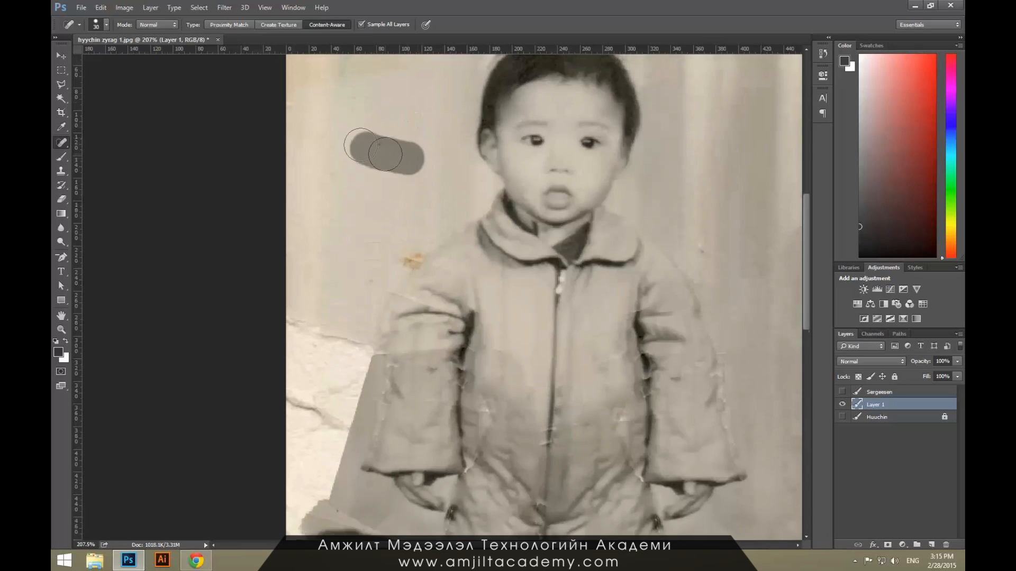
drag(302, 109, 370, 102)
Spot-heal the discoloured marks in the backdrop's upper-left corner and the worn strip along the photo's top edge.
key(space)
mouse_move(406, 189)
mouse_down()
mouse_move(328, 243)
mouse_move(305, 275)
mouse_up()
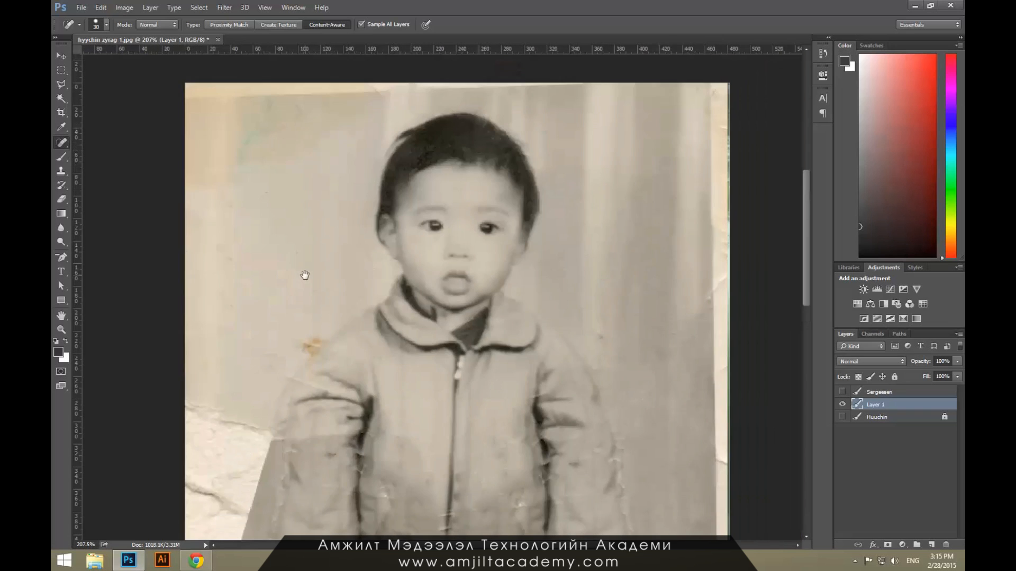
click(337, 116)
drag(303, 142, 276, 140)
drag(278, 175, 213, 158)
mouse_move(258, 123)
mouse_down()
mouse_move(229, 96)
mouse_move(212, 97)
mouse_up()
mouse_move(233, 114)
mouse_down()
mouse_move(214, 101)
mouse_move(234, 83)
mouse_move(243, 99)
mouse_up()
drag(377, 93, 167, 88)
drag(435, 92, 555, 83)
Shrink the healing brush and heal the remaining fine scratches on the jacket front and the sleeve on the photo's right.
drag(671, 263, 582, 130)
drag(563, 212, 660, 221)
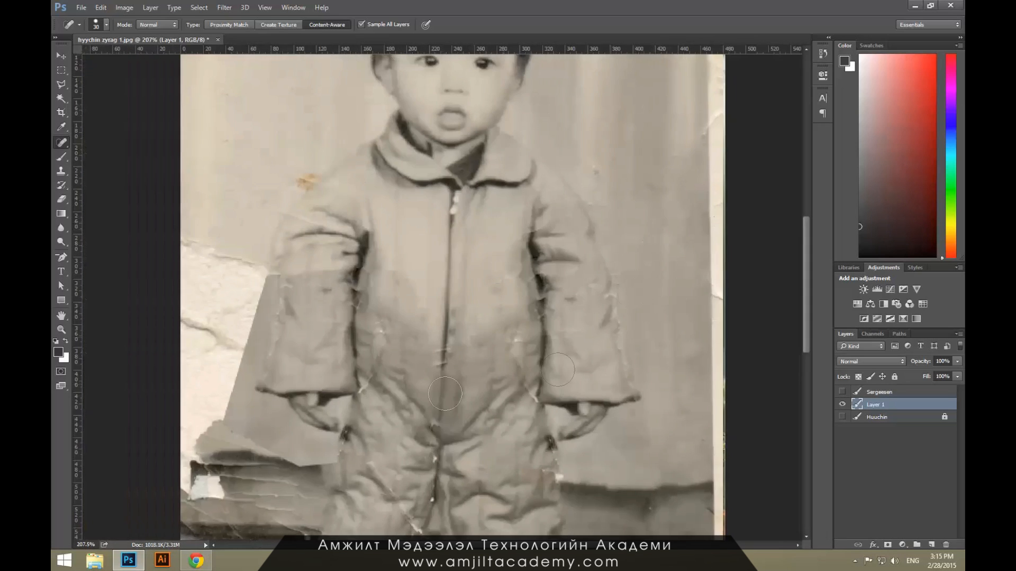
key(bracketright)
key(bracketright)
key(bracketleft)
key(bracketleft)
key(bracketleft)
key(bracketleft)
key(bracketleft)
key(bracketleft)
key(bracketleft)
key(bracketright)
mouse_move(498, 280)
mouse_down()
mouse_move(497, 323)
mouse_move(523, 369)
mouse_up()
key(bracketleft)
drag(602, 293, 621, 365)
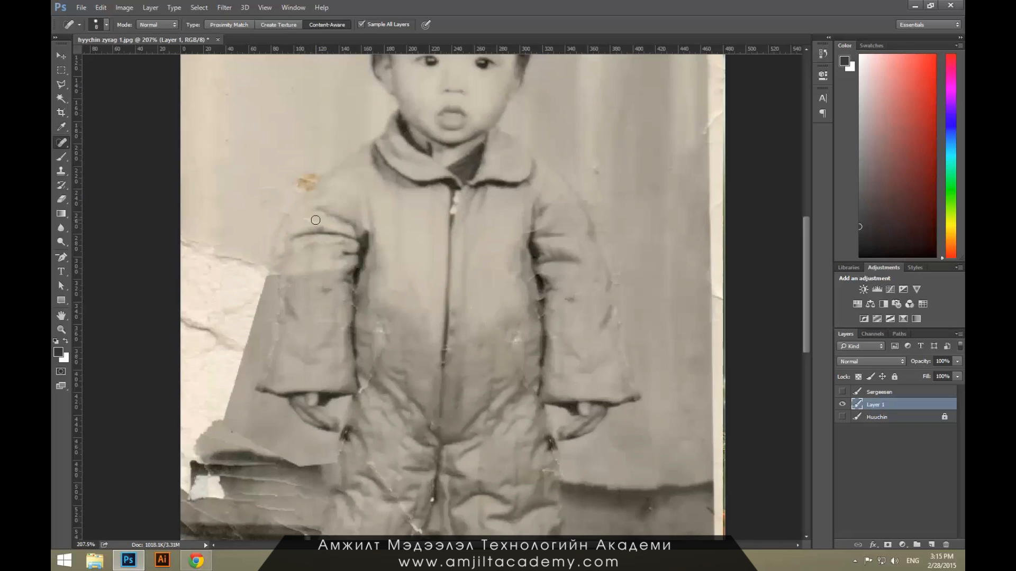
Spot-heal the remaining scratches along the shoulder and upper sleeve on the photo's left.
drag(335, 227, 303, 218)
click(282, 214)
mouse_move(300, 302)
mouse_down()
mouse_move(302, 228)
mouse_move(334, 265)
mouse_move(325, 289)
mouse_move(272, 275)
mouse_move(297, 281)
mouse_move(324, 240)
mouse_move(318, 250)
mouse_up()
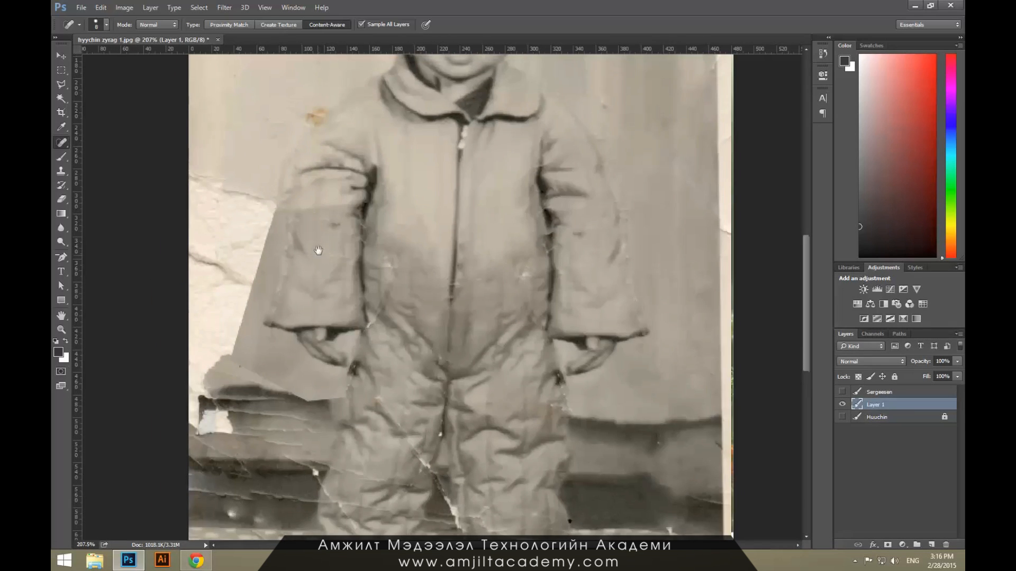
Enlarge the healing brush to 10 px and heal the marks on the sleeve on the photo's left and the crease down the trousers.
key(bracketright)
key(bracketright)
drag(343, 198, 308, 206)
click(305, 200)
drag(310, 279, 304, 259)
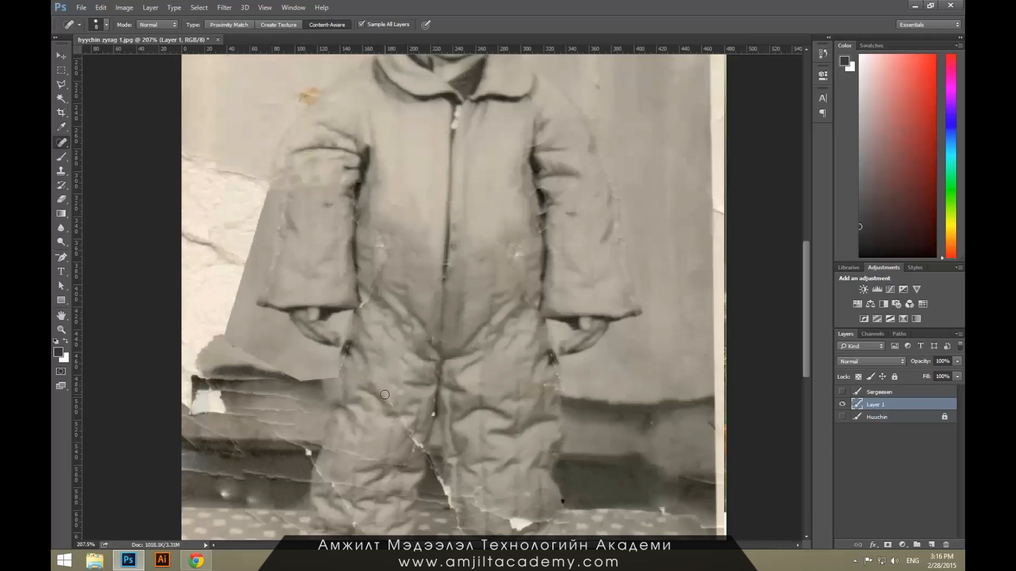
drag(415, 439, 418, 446)
drag(466, 464, 425, 331)
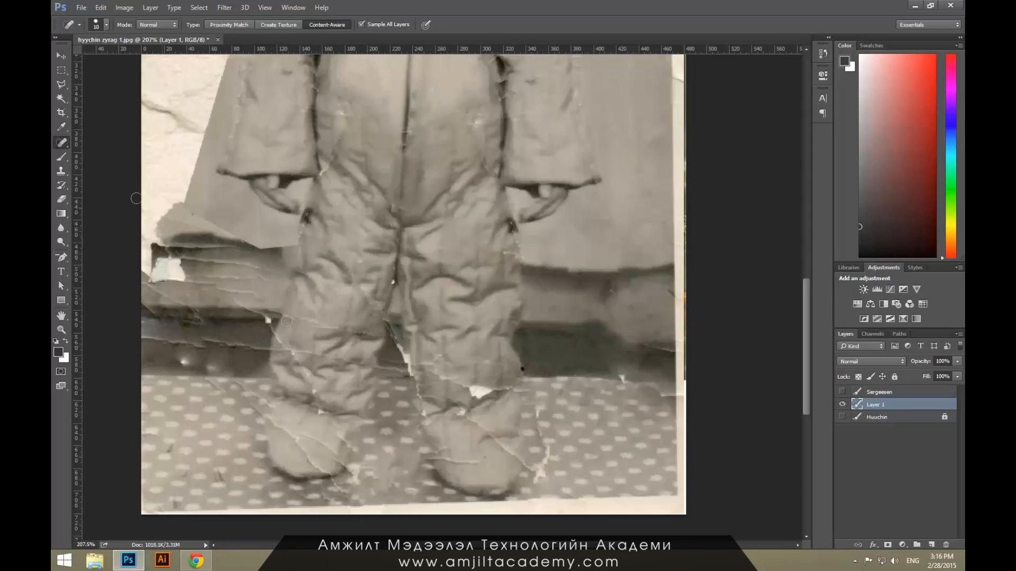
Patch the white tear and creases on the lower trouser leg on the photo's right with clean fabric from higher up the leg.
right_click(63, 143)
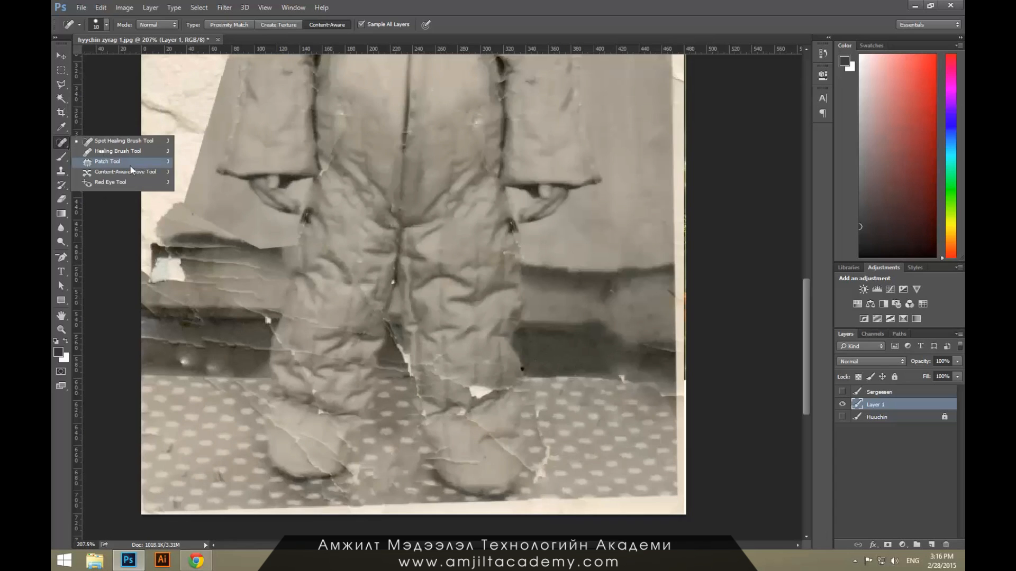
click(105, 164)
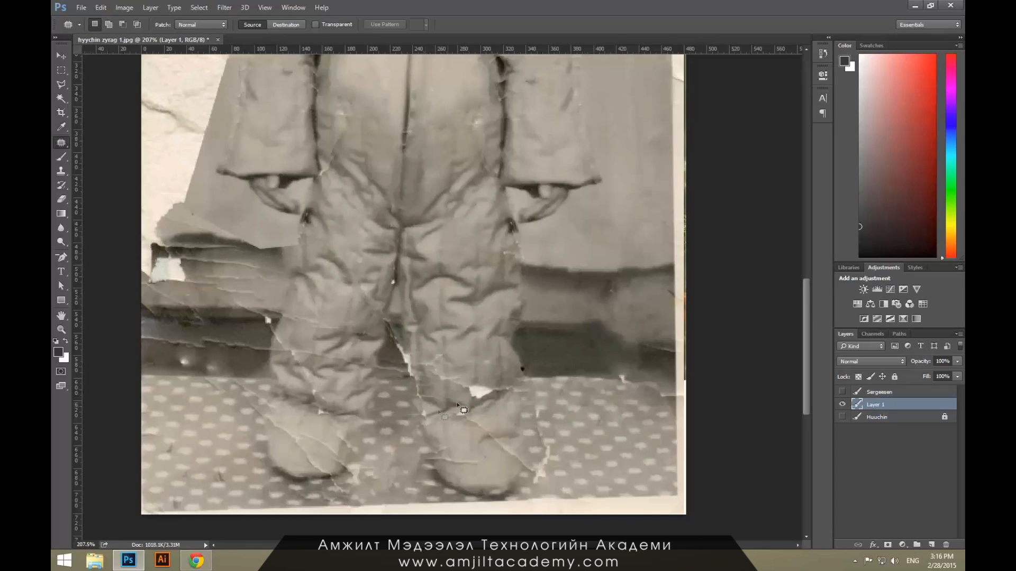
mouse_move(486, 405)
mouse_down()
mouse_move(464, 401)
mouse_move(457, 388)
mouse_move(465, 376)
mouse_move(483, 378)
mouse_move(488, 392)
mouse_move(486, 354)
mouse_move(426, 361)
mouse_move(427, 379)
mouse_move(456, 388)
mouse_move(452, 347)
mouse_up()
click(498, 404)
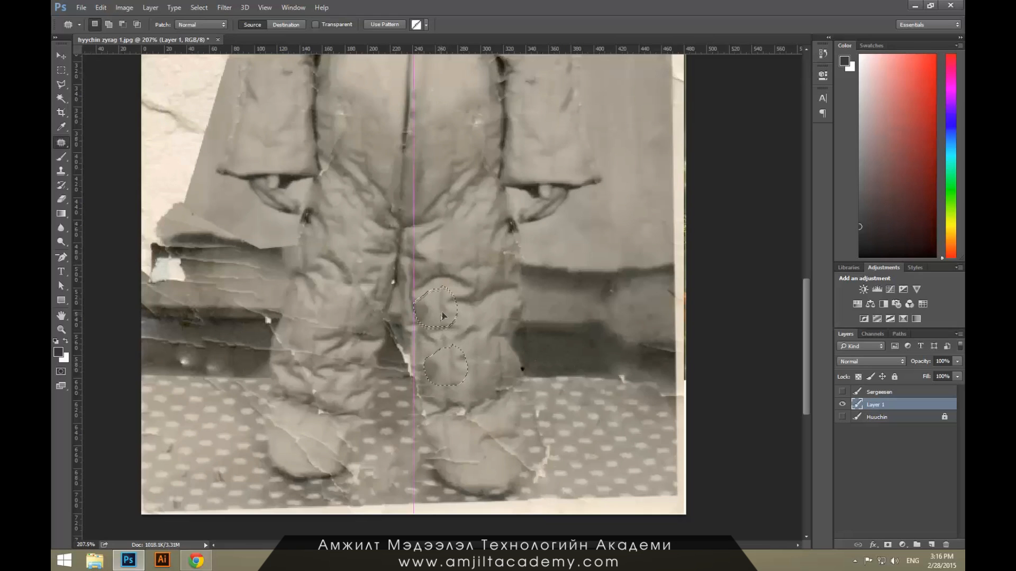
click(470, 359)
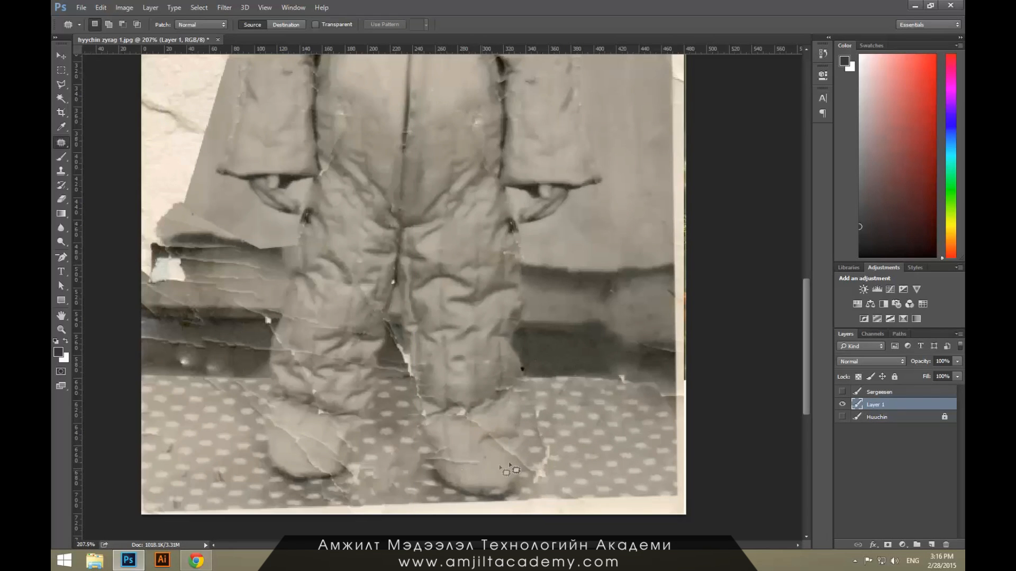
Switch back to the Spot Healing Brush and heal the crease on the shoe on the photo's right.
drag(339, 387, 318, 291)
right_click(65, 145)
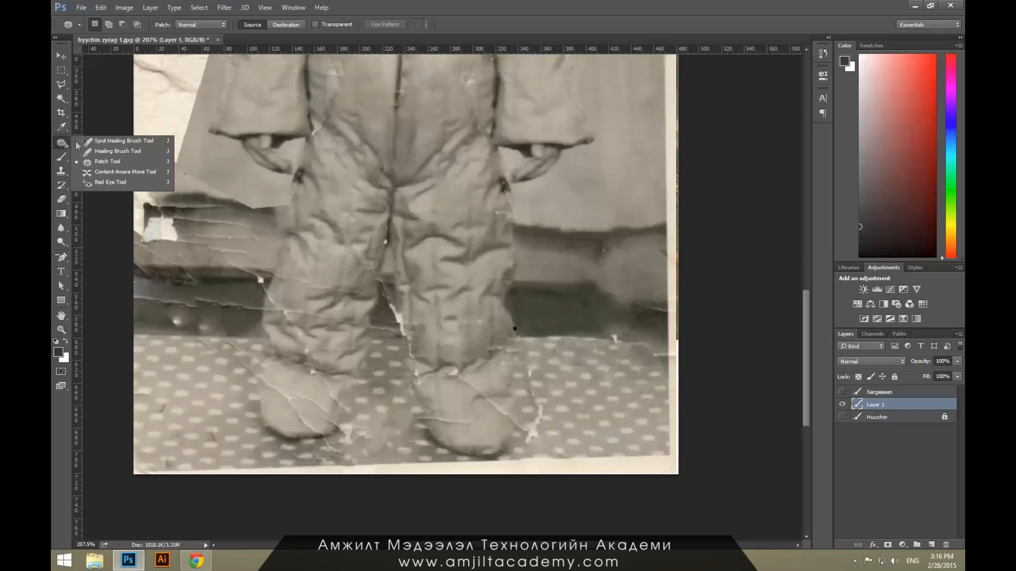
click(106, 139)
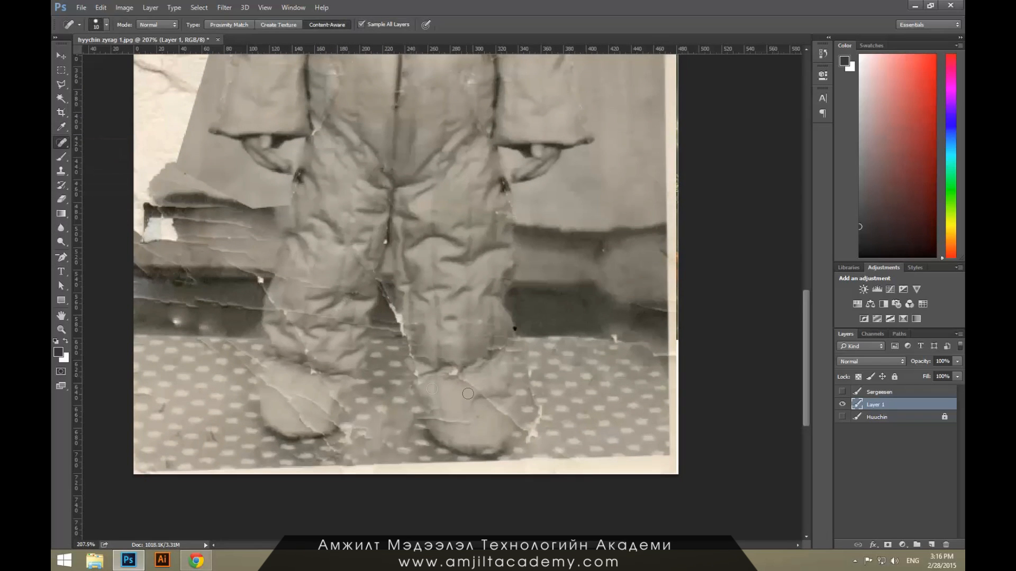
click(449, 421)
Use the Clone Stamp to cover scratches on the shoe and lower trouser leg on the photo's left, undoing an unwanted stroke.
click(64, 174)
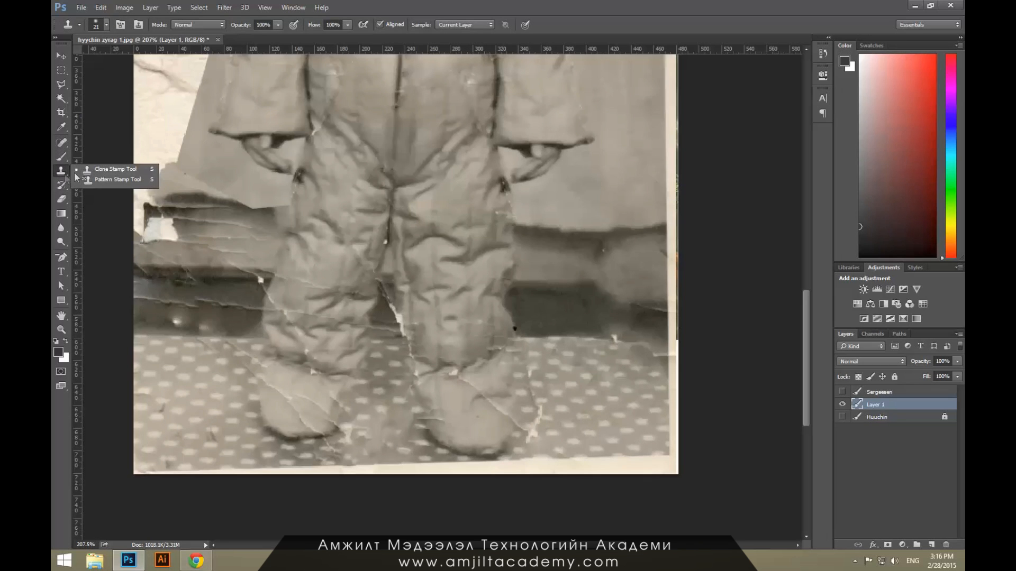
click(111, 169)
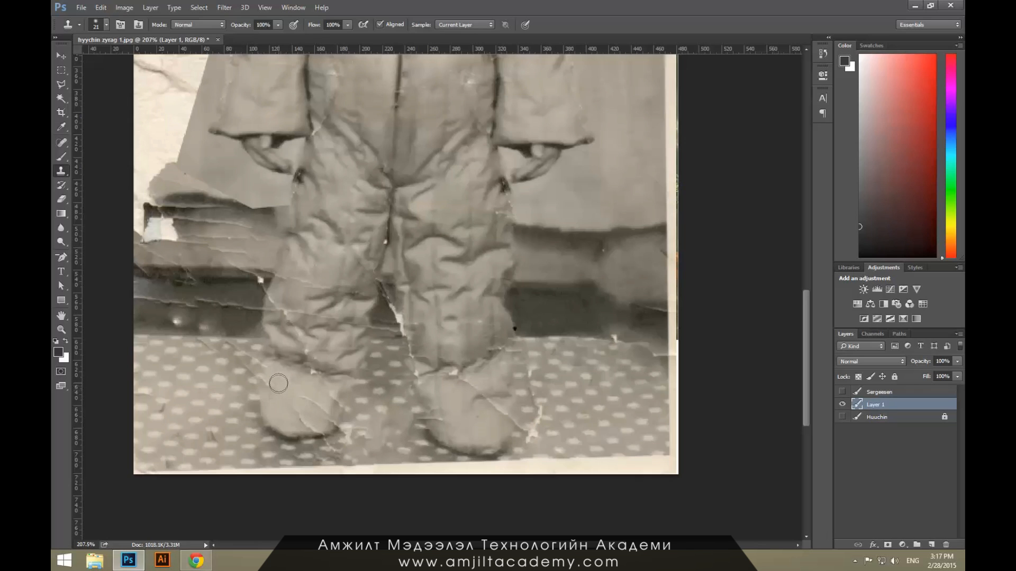
drag(278, 375, 306, 419)
key(ctrl+z)
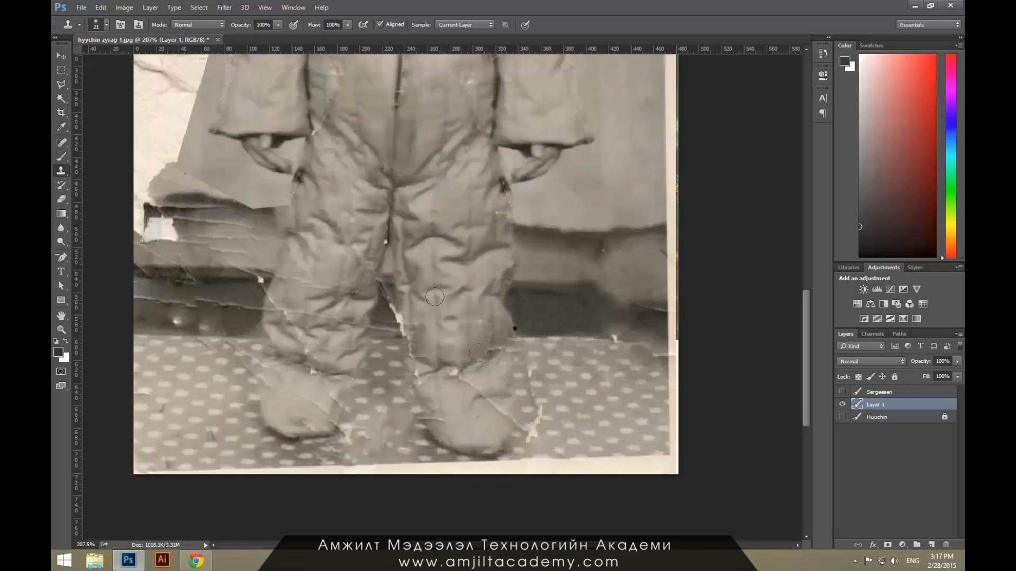
key(alt)
scroll(309, 212, up, 3)
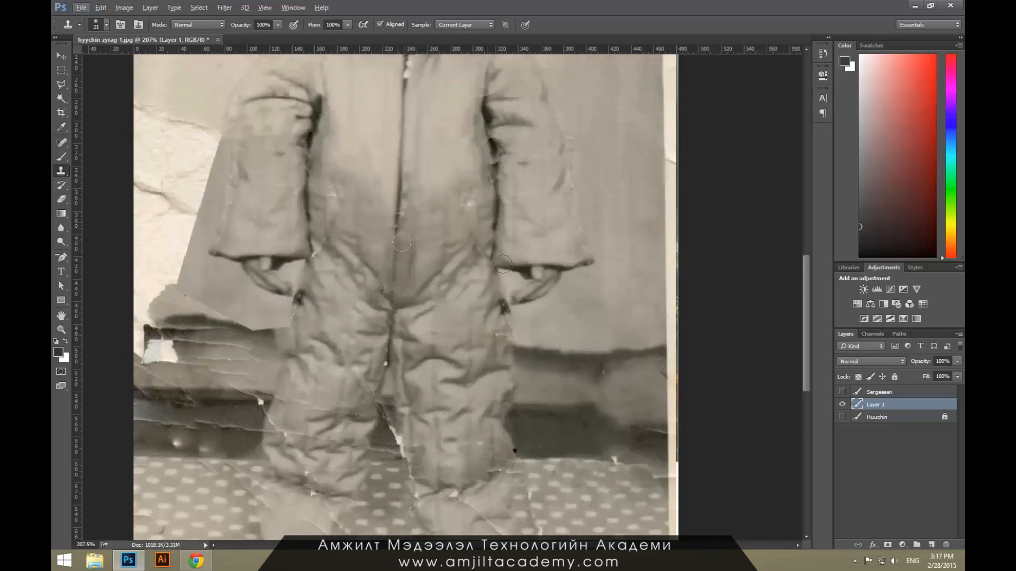
scroll(333, 293, down, 3)
key(alt)
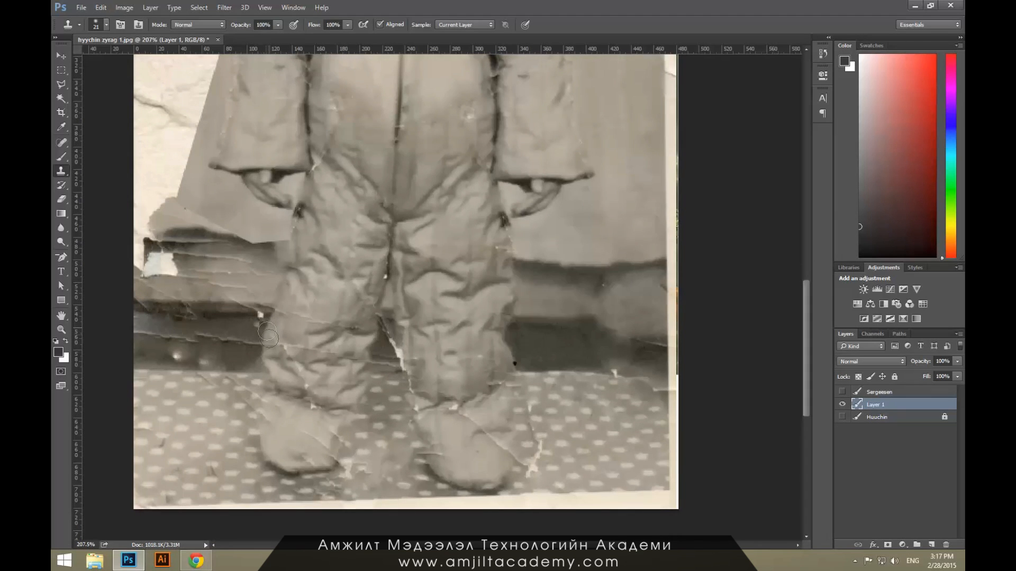
alt+click(261, 356)
drag(289, 388, 323, 384)
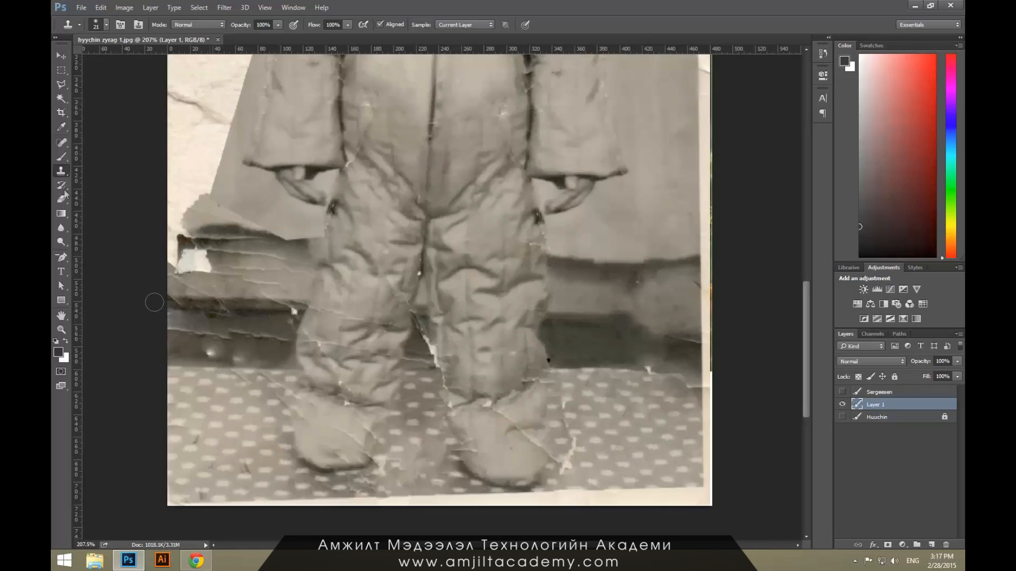
Spot-heal the long creases across the dark step and the ledge beside the legs on the photo's left.
click(61, 143)
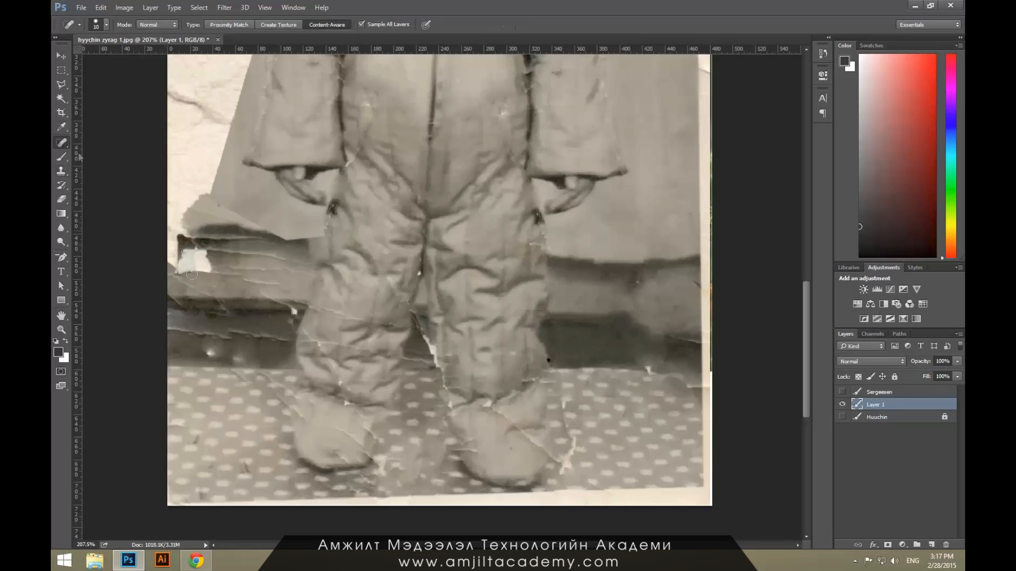
drag(285, 343, 160, 335)
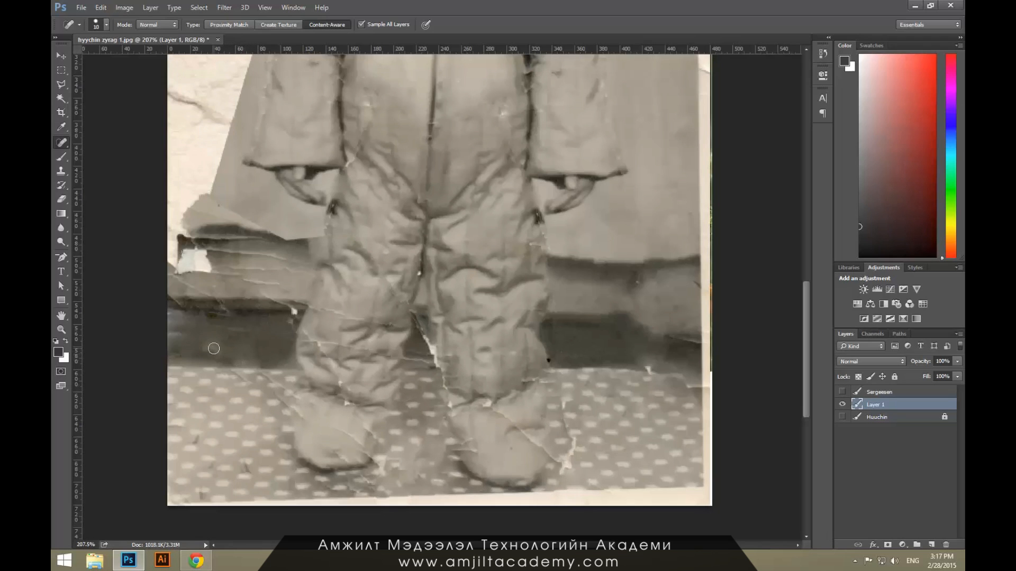
drag(232, 318, 201, 316)
drag(288, 287, 240, 282)
mouse_move(303, 270)
mouse_down()
mouse_move(249, 269)
mouse_move(261, 265)
mouse_move(230, 254)
mouse_up()
drag(295, 243, 227, 219)
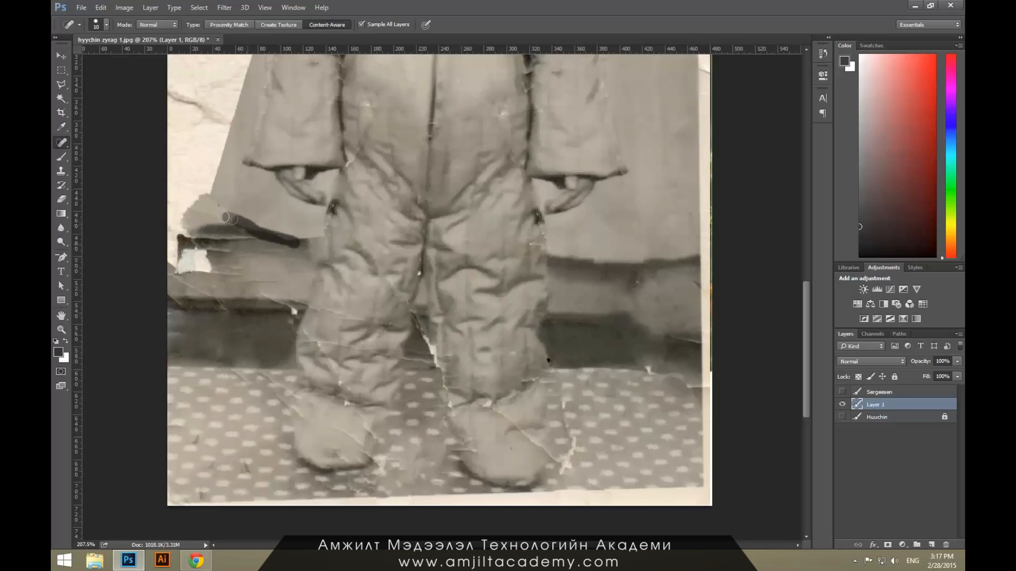
drag(311, 228, 261, 263)
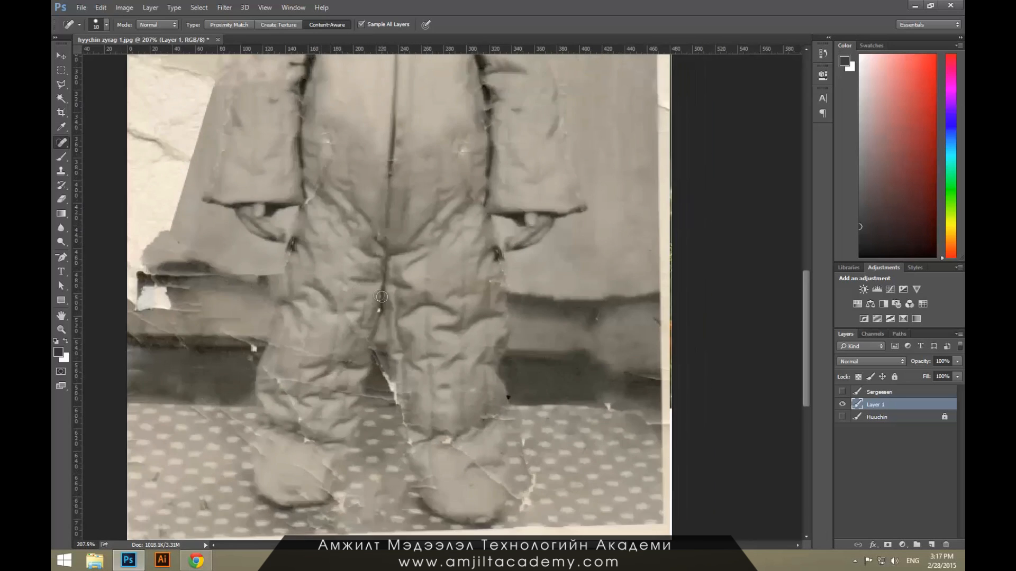
Spot-heal the diagonal creases across the shoe on the photo's left.
key(z)
alt+click(371, 333)
click(323, 453)
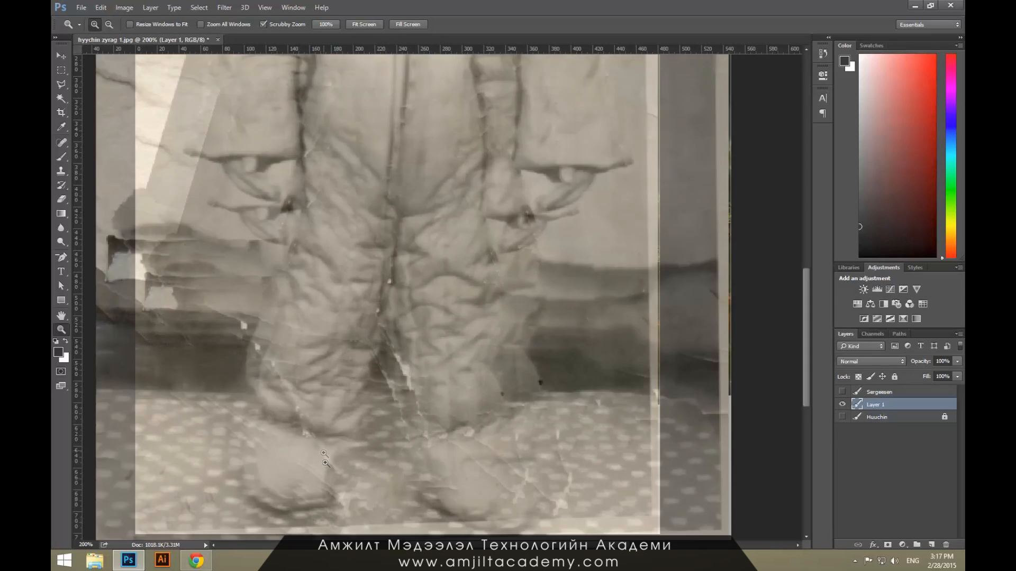
mouse_move(326, 440)
mouse_down()
mouse_move(382, 356)
mouse_move(333, 386)
mouse_move(367, 392)
mouse_move(377, 407)
mouse_move(349, 418)
mouse_up()
key(j)
drag(350, 418, 345, 398)
mouse_move(360, 367)
mouse_down()
mouse_move(369, 343)
mouse_move(376, 361)
mouse_move(367, 363)
mouse_move(379, 392)
mouse_up()
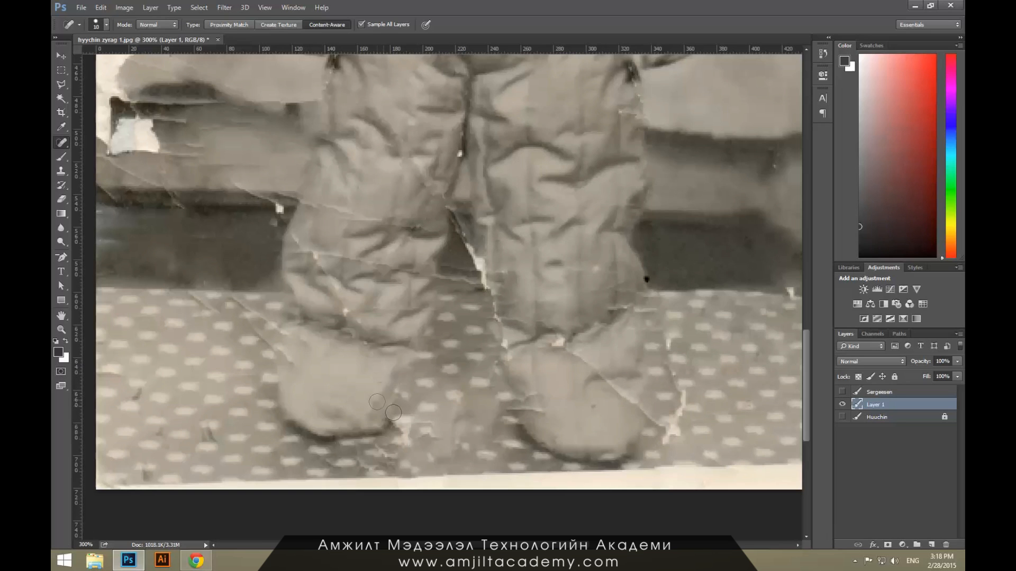
Spot-heal the creases in the dotted carpet around the shoe on the photo's left and along the shoe's outer edge.
mouse_move(401, 430)
mouse_down()
mouse_move(380, 471)
mouse_move(332, 462)
mouse_up()
mouse_move(216, 446)
mouse_down()
mouse_move(208, 434)
mouse_move(216, 442)
mouse_up()
mouse_move(270, 350)
mouse_down()
mouse_move(242, 303)
mouse_move(198, 298)
mouse_move(206, 305)
mouse_up()
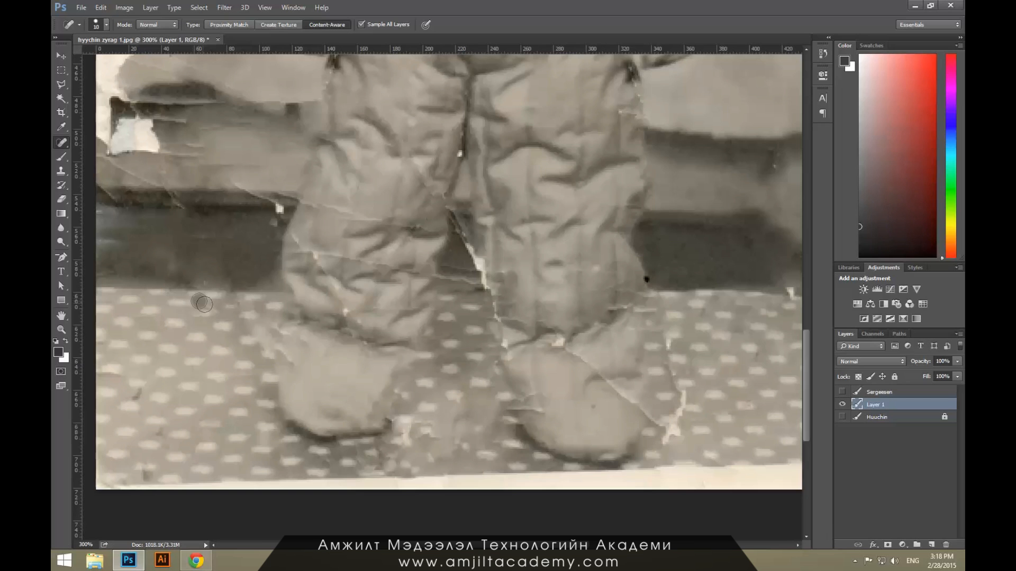
click(285, 352)
click(292, 359)
click(287, 339)
Spot-heal the creases and white specks on the lower trouser leg on the photo's left.
click(334, 283)
click(324, 271)
click(317, 259)
click(298, 243)
click(320, 252)
click(339, 258)
click(353, 260)
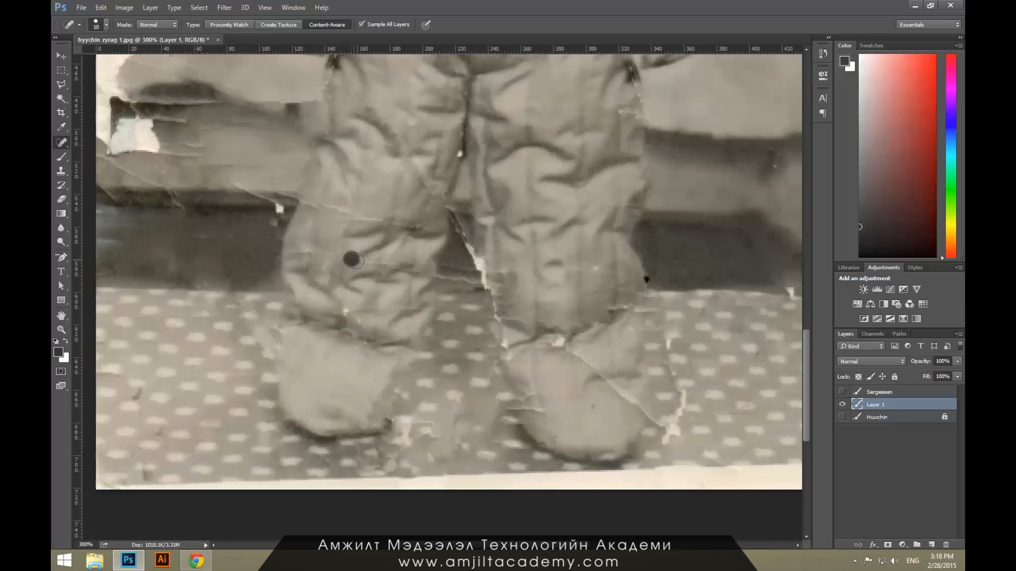
click(384, 265)
click(401, 245)
click(329, 208)
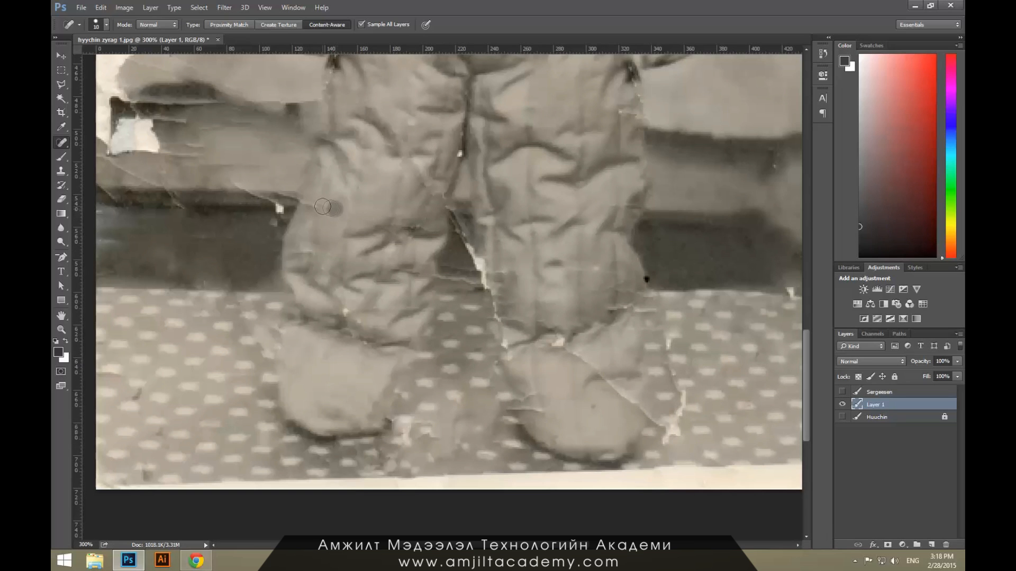
click(311, 205)
click(307, 255)
click(347, 312)
Spot-heal the diagonal crease and the toe crease on the shoe on the photo's right.
click(635, 399)
click(647, 414)
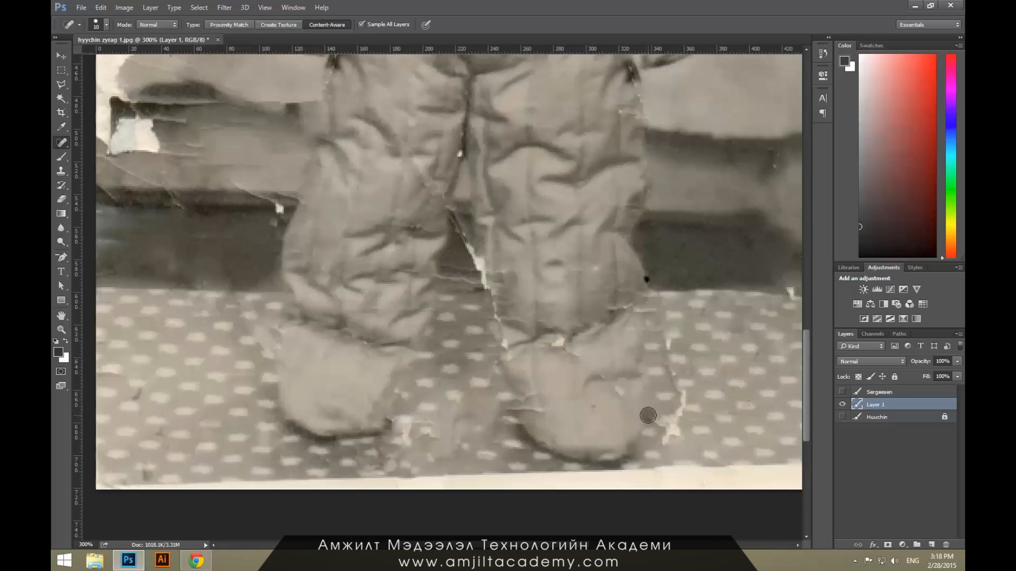
click(615, 391)
click(602, 381)
click(539, 407)
click(533, 396)
click(527, 405)
Spot-heal the white torn spot where the trouser cuff meets the shoe on the photo's right.
click(556, 344)
click(566, 335)
click(562, 340)
click(569, 354)
click(585, 353)
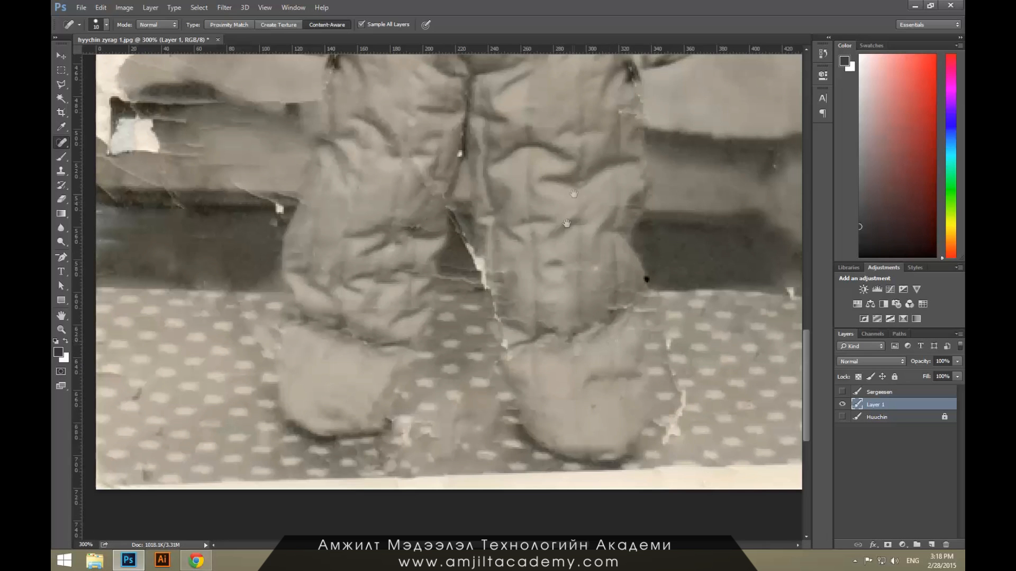
Examine the suit and the whole photo for remaining damage.
drag(567, 224, 528, 383)
click(585, 275)
drag(505, 330, 522, 458)
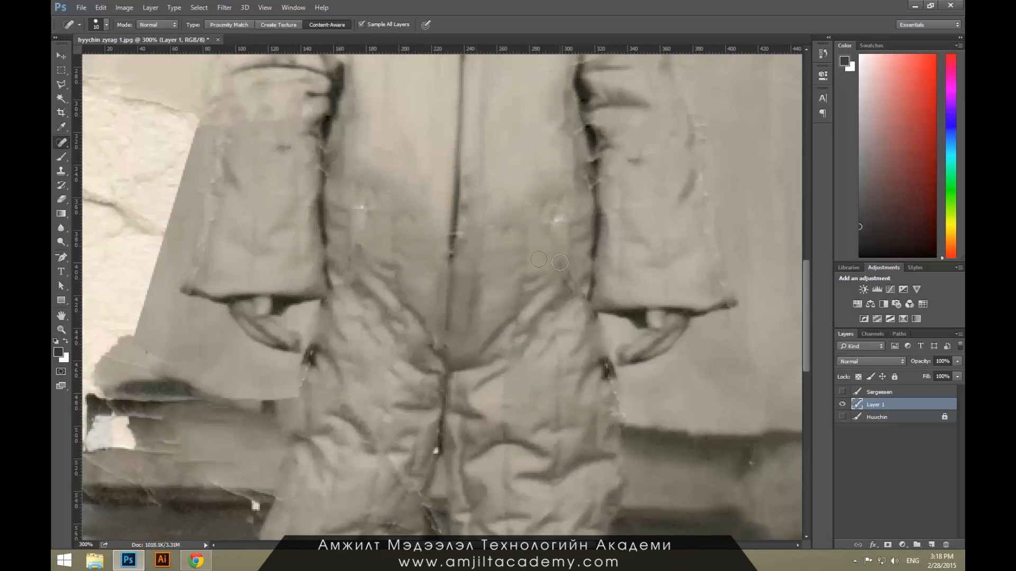
key(x)
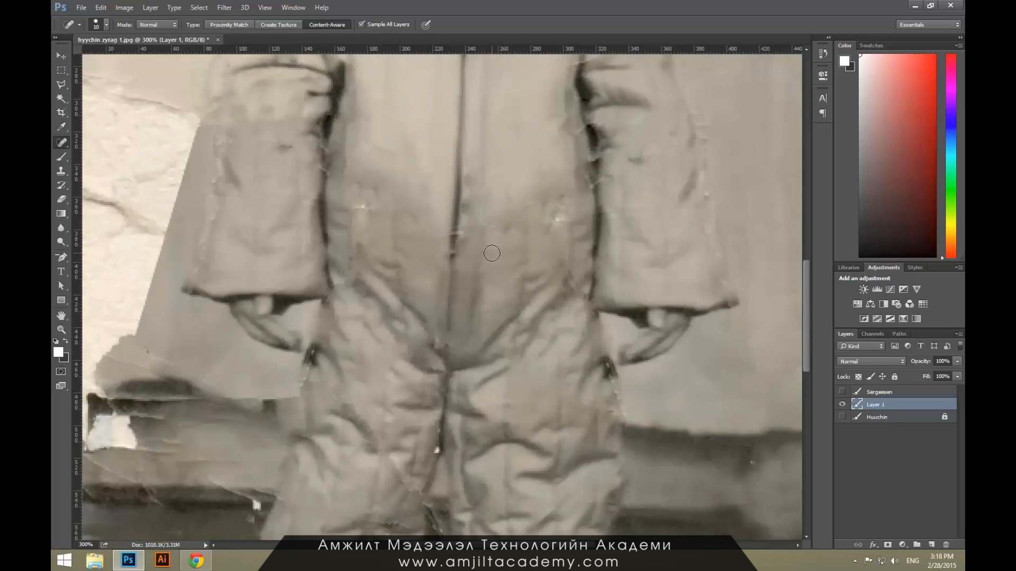
key(z)
key(ctrl+minus)
key(ctrl+minus)
key(ctrl+minus)
key(ctrl+minus)
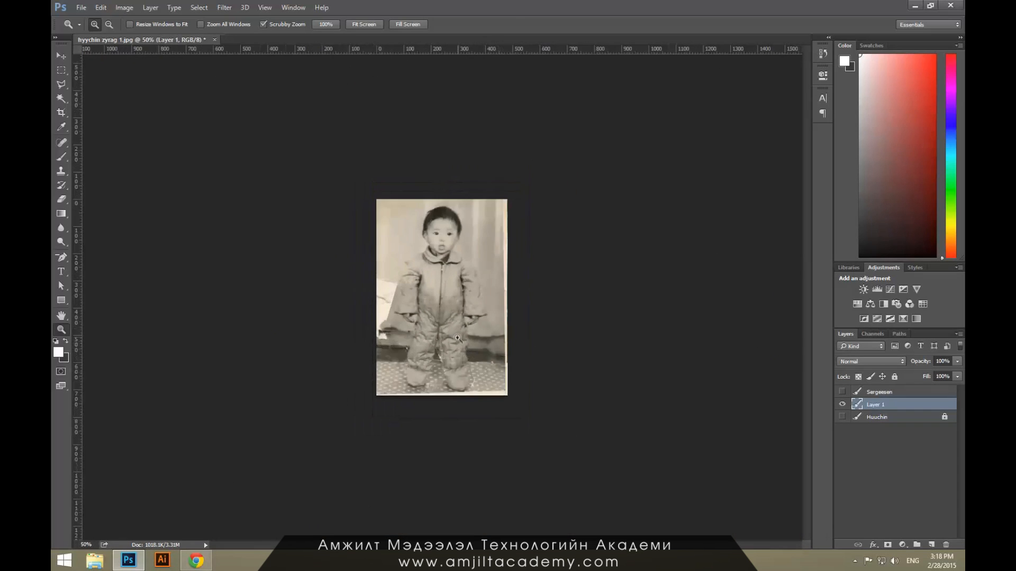
Clone the dark background over the upper part of the white tear between the trouser legs with the Clone Stamp.
click(457, 339)
click(458, 365)
click(458, 410)
click(433, 457)
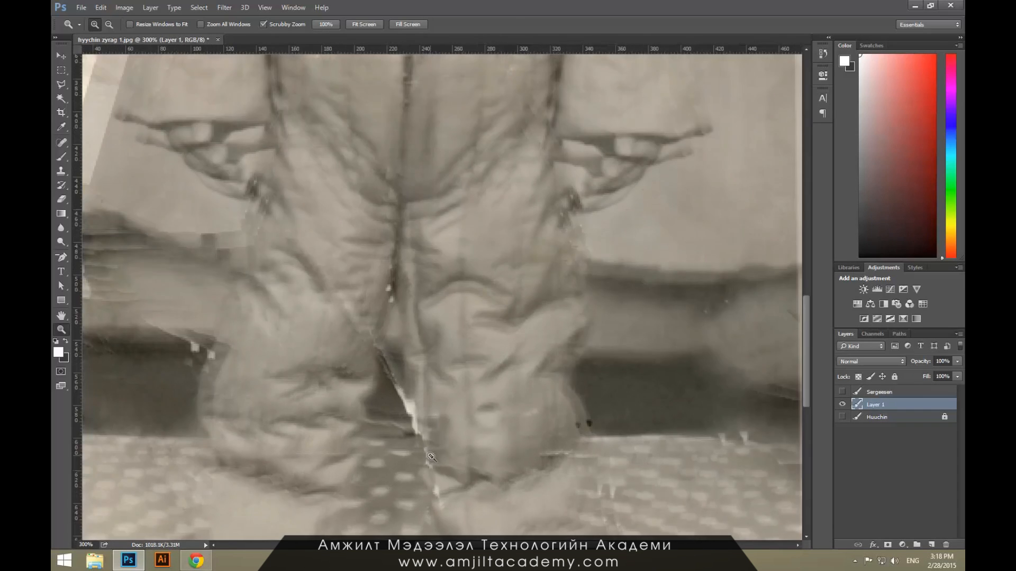
click(432, 457)
drag(443, 408, 452, 271)
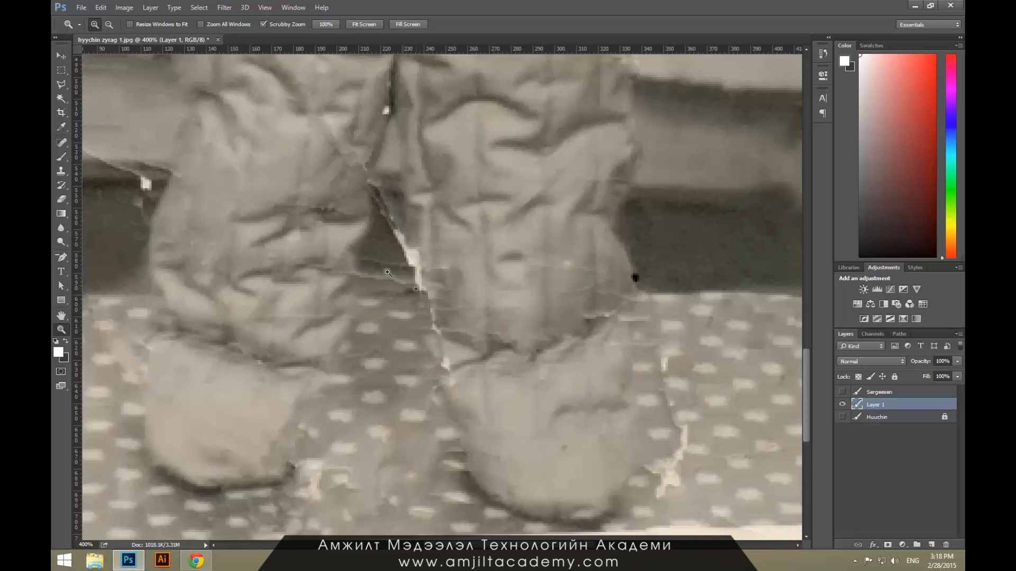
click(67, 150)
click(69, 170)
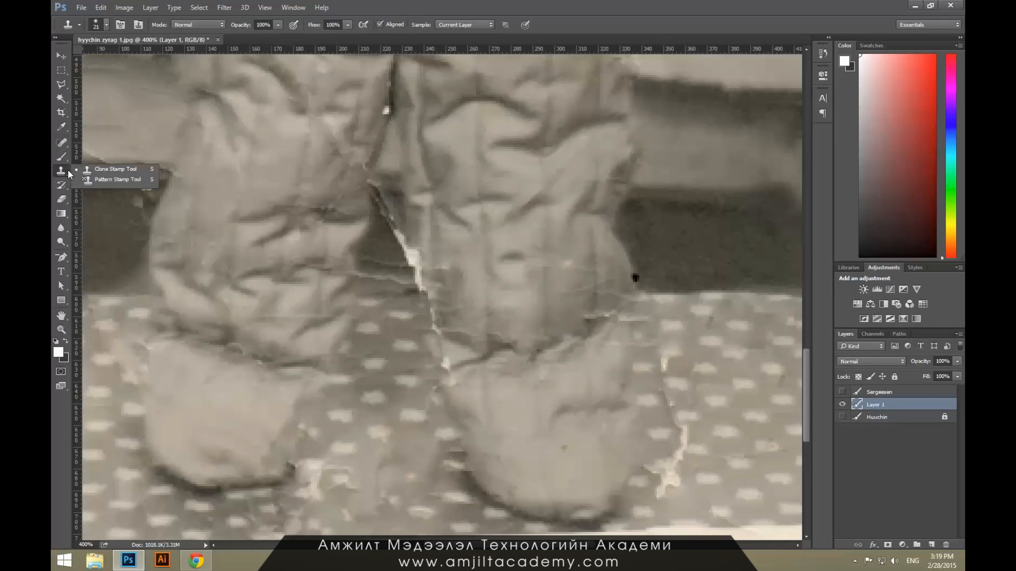
click(105, 171)
alt+click(403, 193)
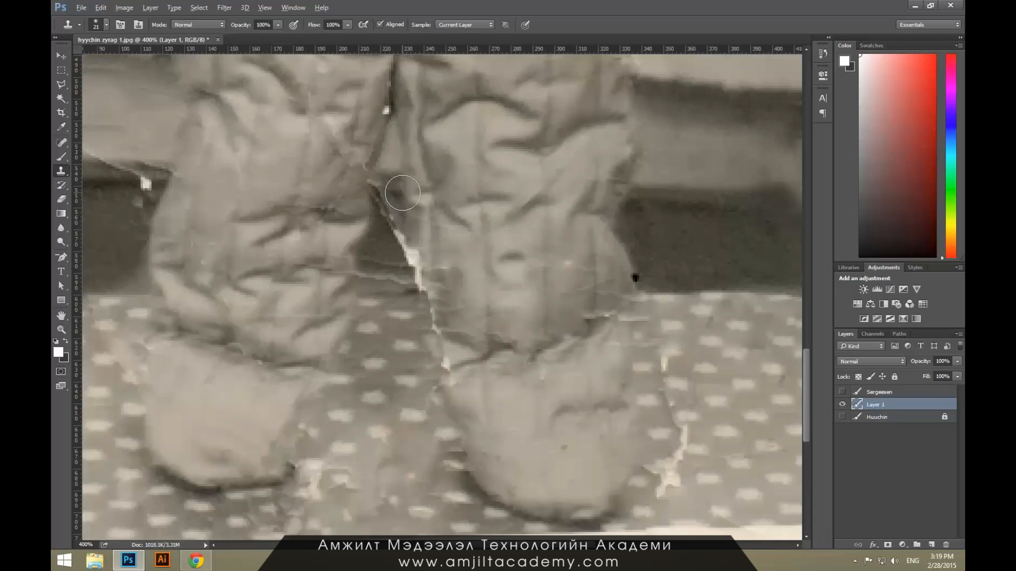
drag(403, 196, 421, 295)
key(ctrl+alt+z)
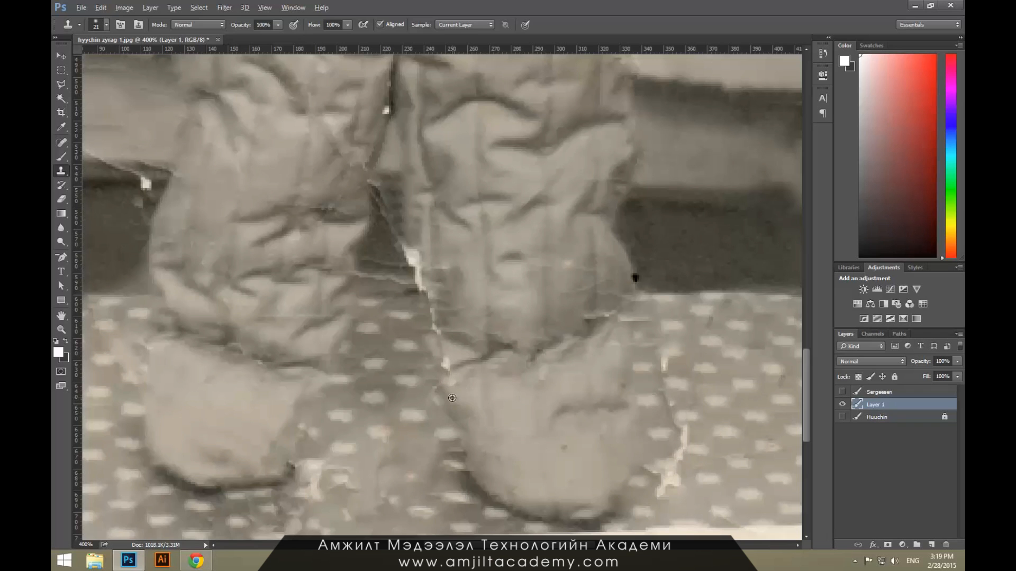
Clone over the rest of the white tear, from the inner edge of the shoe on the photo's right up between the legs.
drag(449, 397, 434, 317)
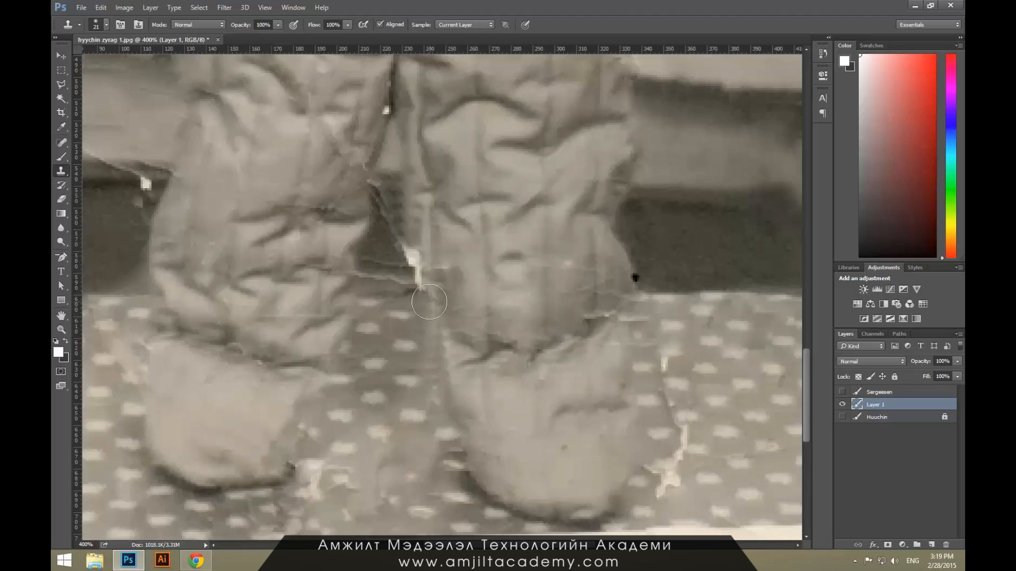
alt+click(409, 302)
drag(422, 297, 401, 241)
key(z)
alt+click(463, 274)
alt+click(463, 274)
alt+click(463, 274)
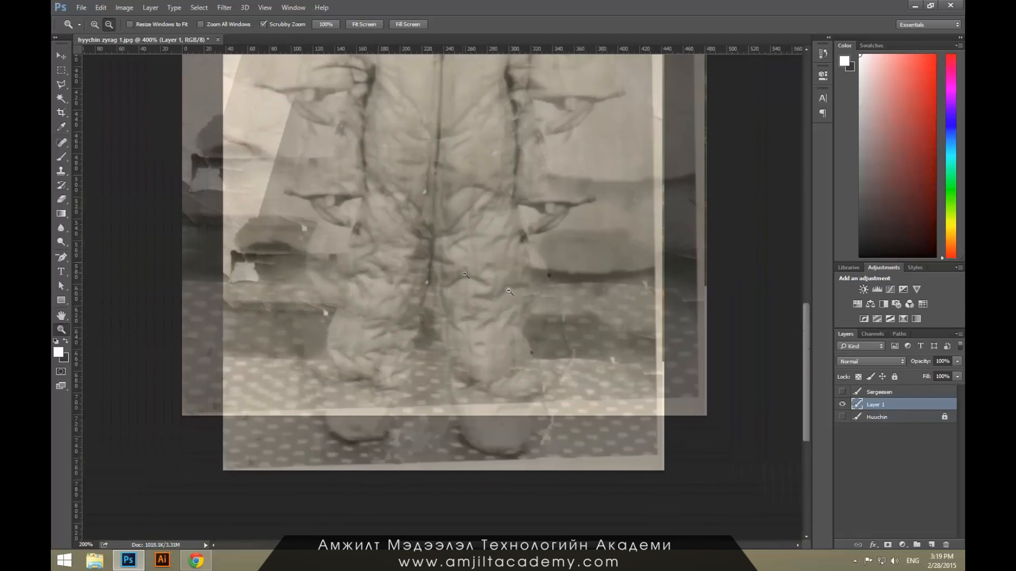
Patch the floor tear beside the shoe on the photo's right and the damaged floor between the shoes with clean dotted floor.
click(63, 145)
click(106, 163)
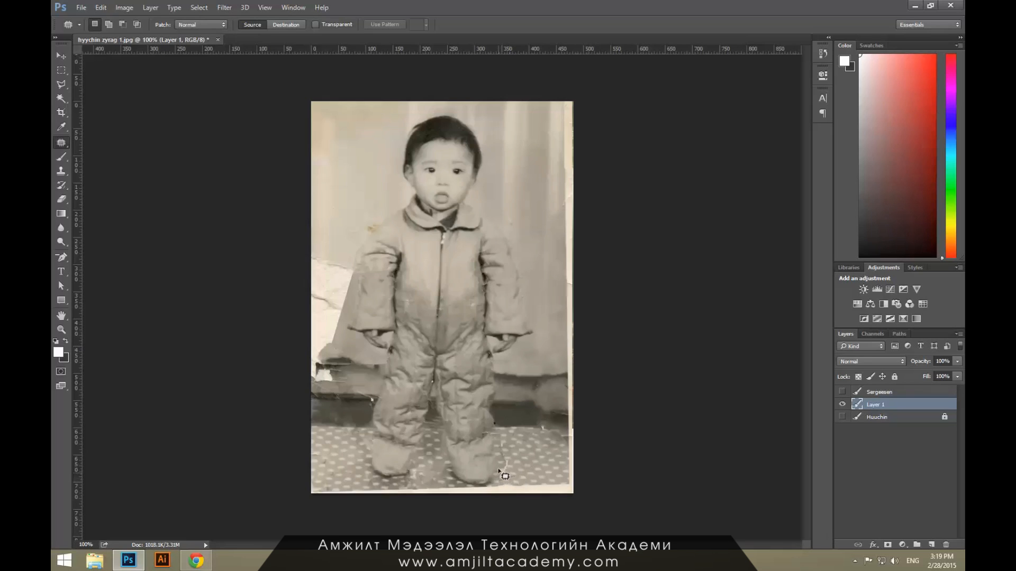
mouse_move(520, 478)
mouse_down()
mouse_move(524, 466)
mouse_move(545, 469)
mouse_up()
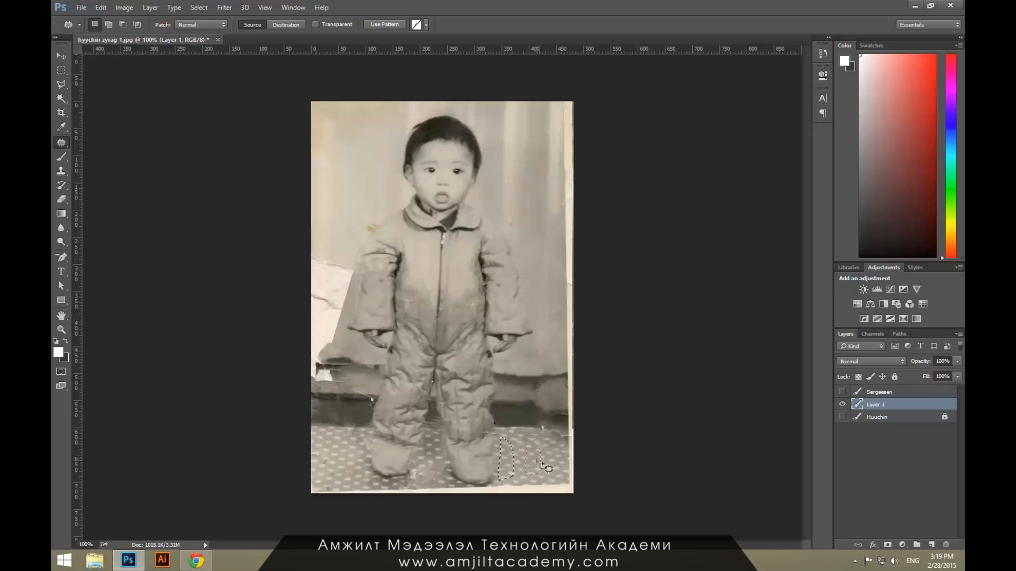
click(542, 464)
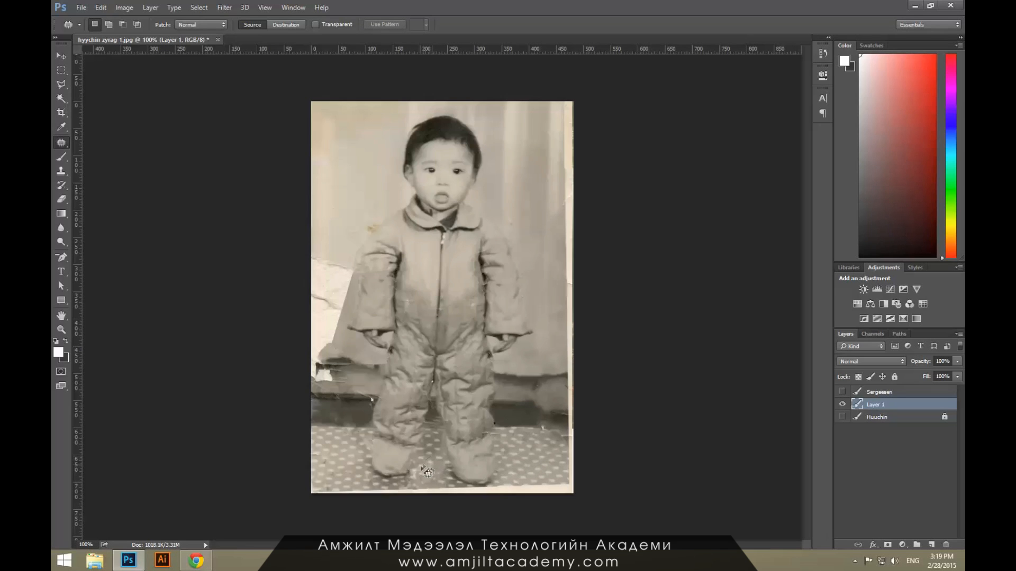
mouse_move(408, 478)
mouse_down()
mouse_move(432, 489)
mouse_move(443, 480)
mouse_move(435, 456)
mouse_move(424, 473)
mouse_up()
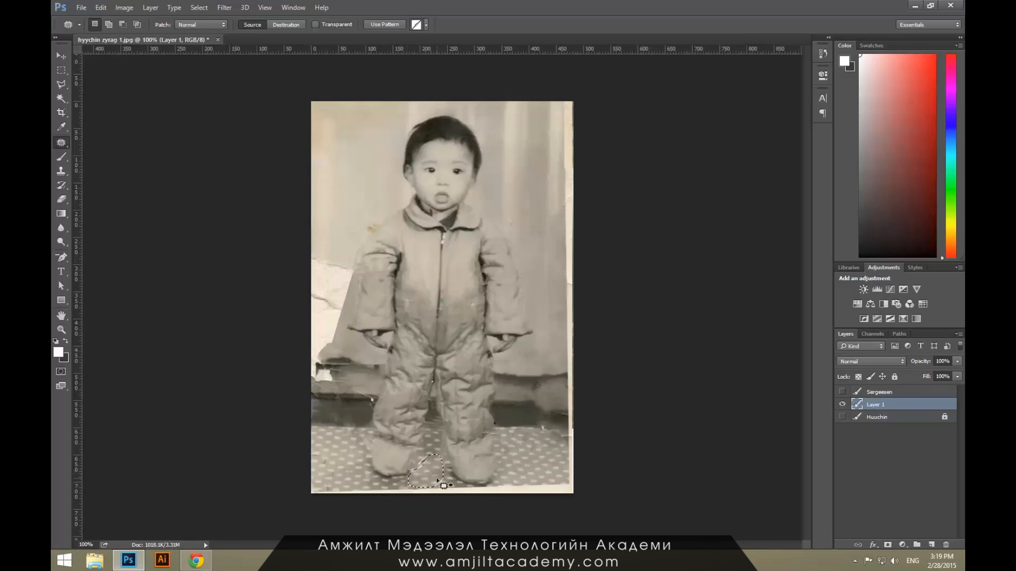
click(548, 471)
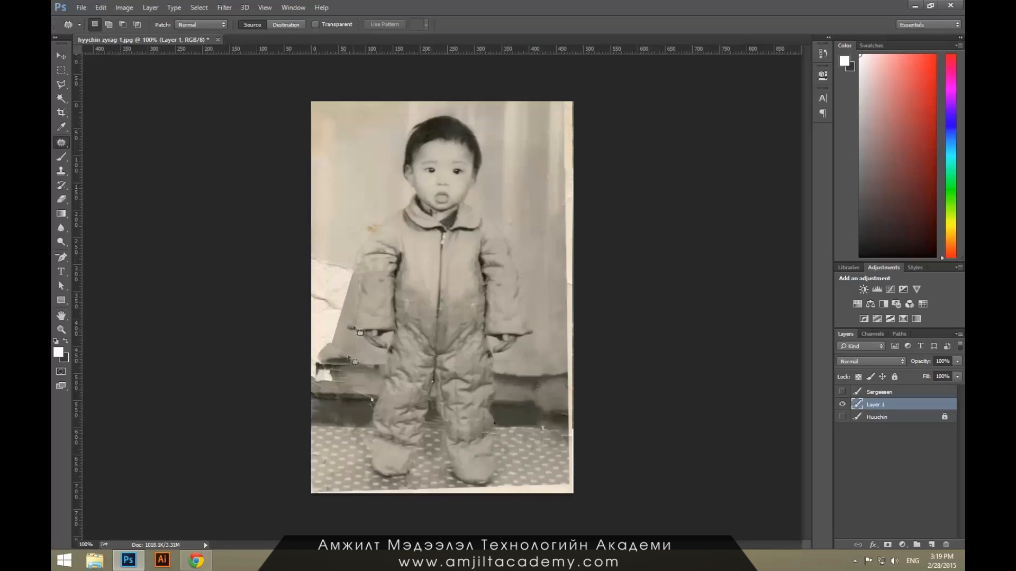
Patch the large white torn backdrop area beside the sleeve on the photo's left with the clean backdrop from the opposite side.
drag(357, 294, 353, 311)
click(362, 306)
mouse_move(344, 360)
mouse_down()
mouse_move(299, 385)
mouse_move(286, 313)
mouse_move(296, 243)
mouse_move(334, 242)
mouse_up()
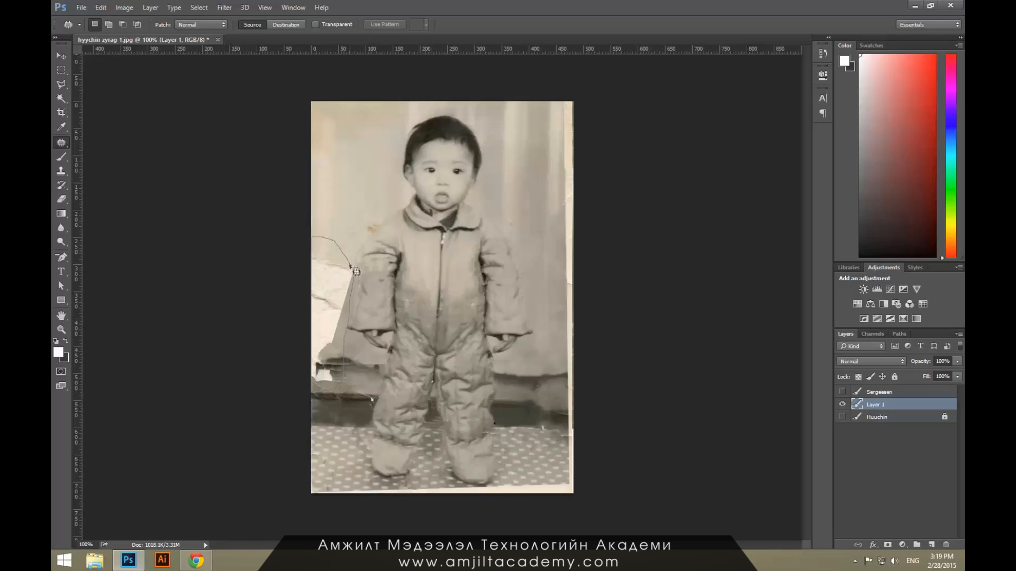
mouse_move(361, 281)
mouse_down()
mouse_move(351, 304)
mouse_move(562, 306)
mouse_move(532, 302)
mouse_up()
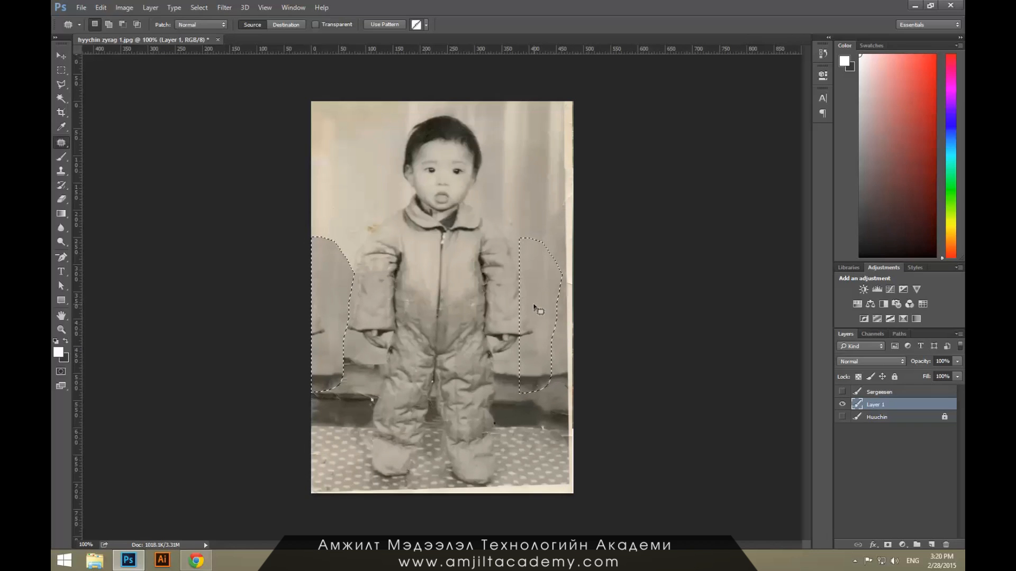
key(ctrl+d)
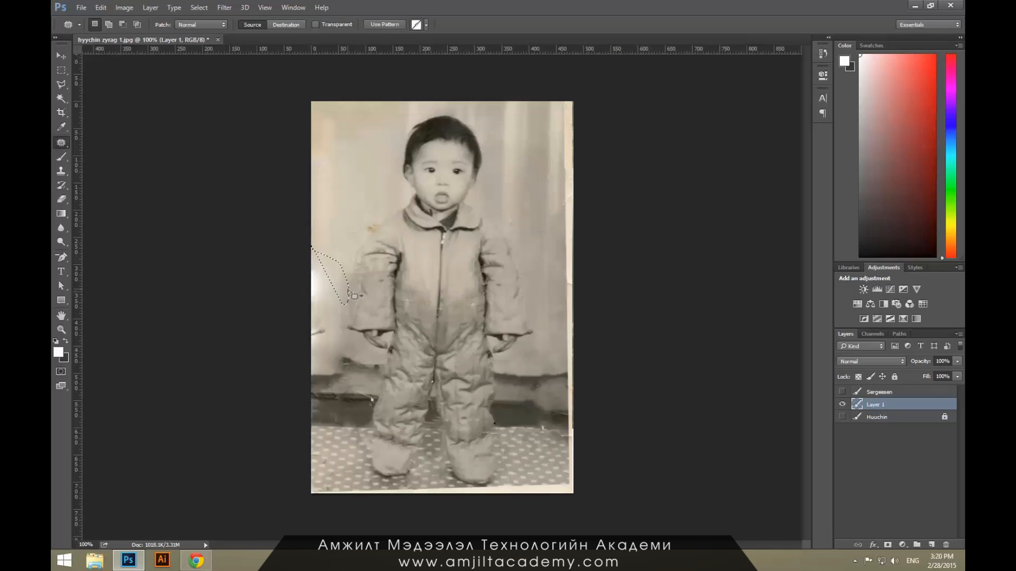
Patch the leftover bright area and dark mark in the backdrop at the photo's left edge with clean backdrop.
mouse_move(296, 237)
mouse_down()
mouse_move(330, 289)
mouse_move(333, 327)
mouse_move(298, 342)
mouse_move(312, 240)
mouse_up()
drag(323, 304, 557, 306)
key(ctrl+d)
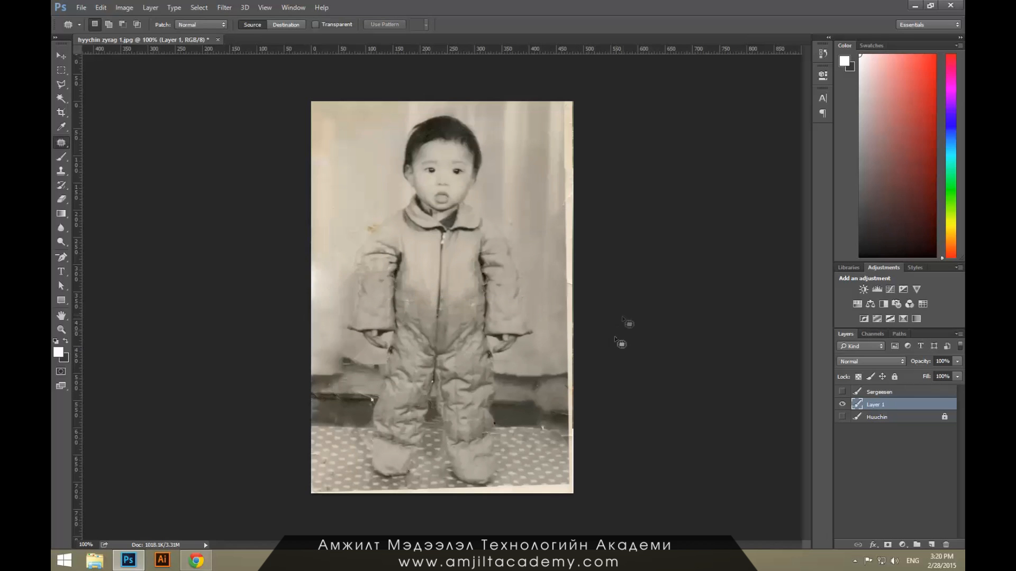
Spot-heal the white specks on the front of the suit and the white spot beside the knee on the photo's left.
scroll(373, 339, up, 5)
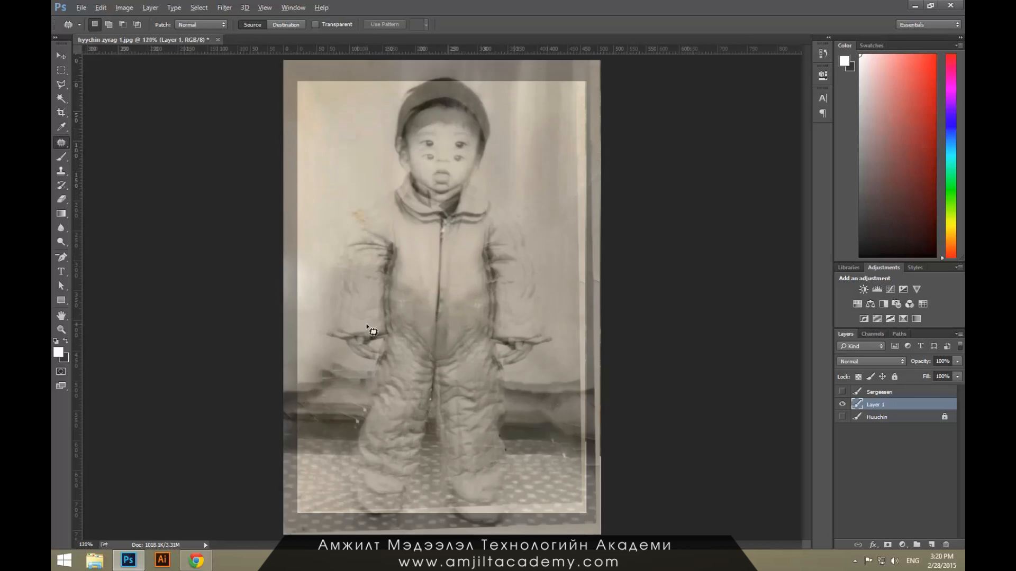
key(b)
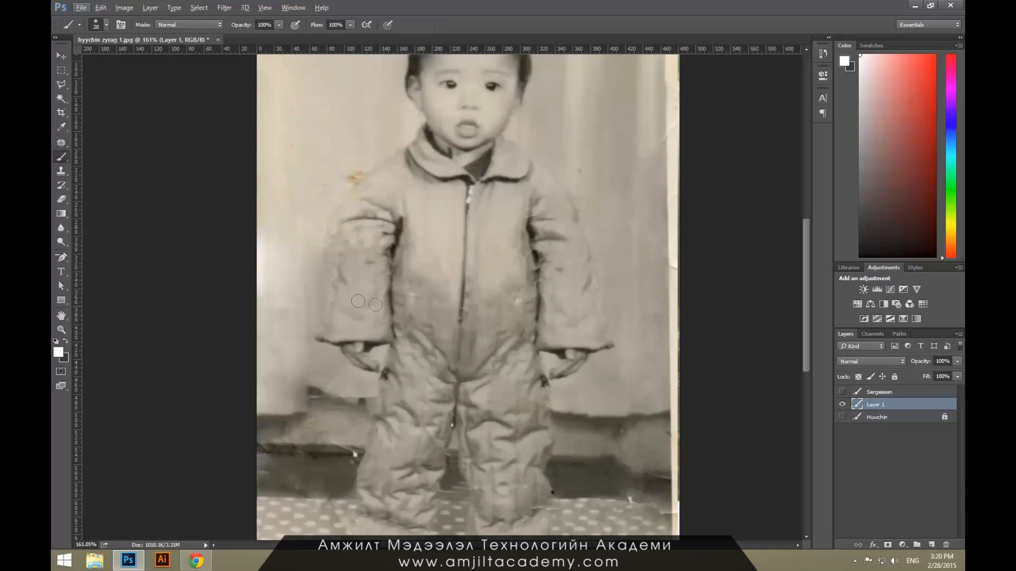
key(l)
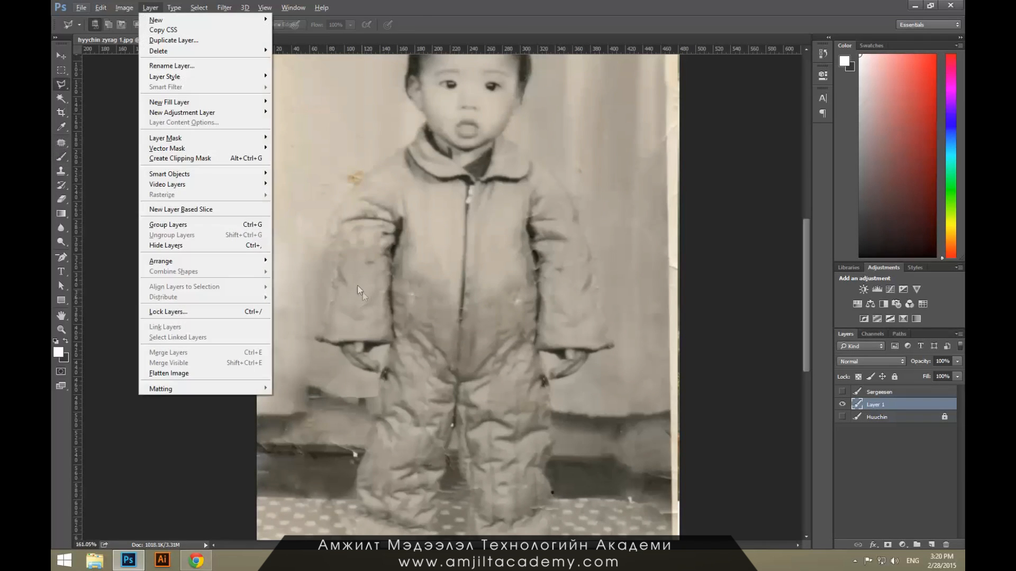
key(Escape)
click(65, 144)
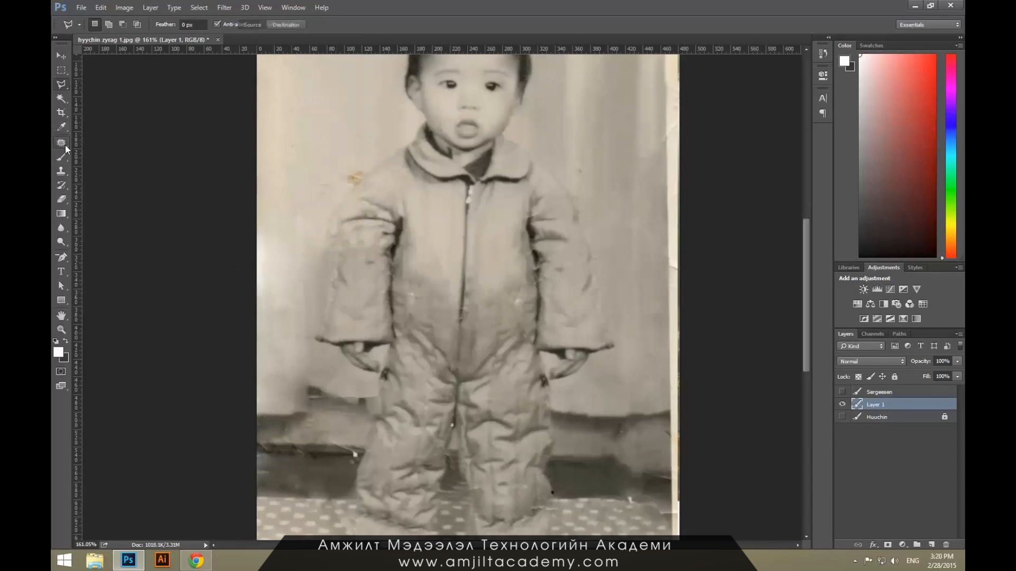
right_click(65, 144)
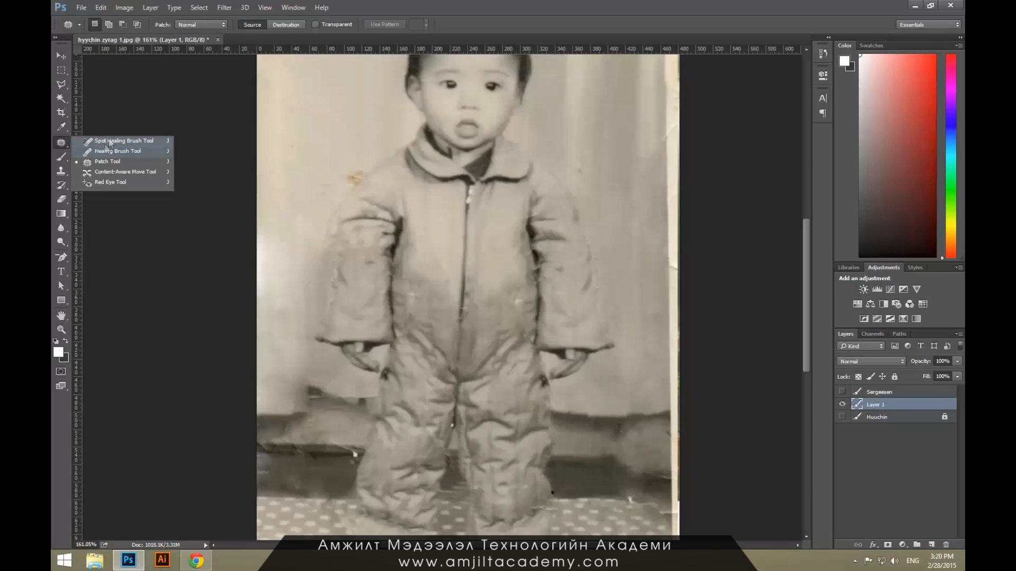
click(109, 151)
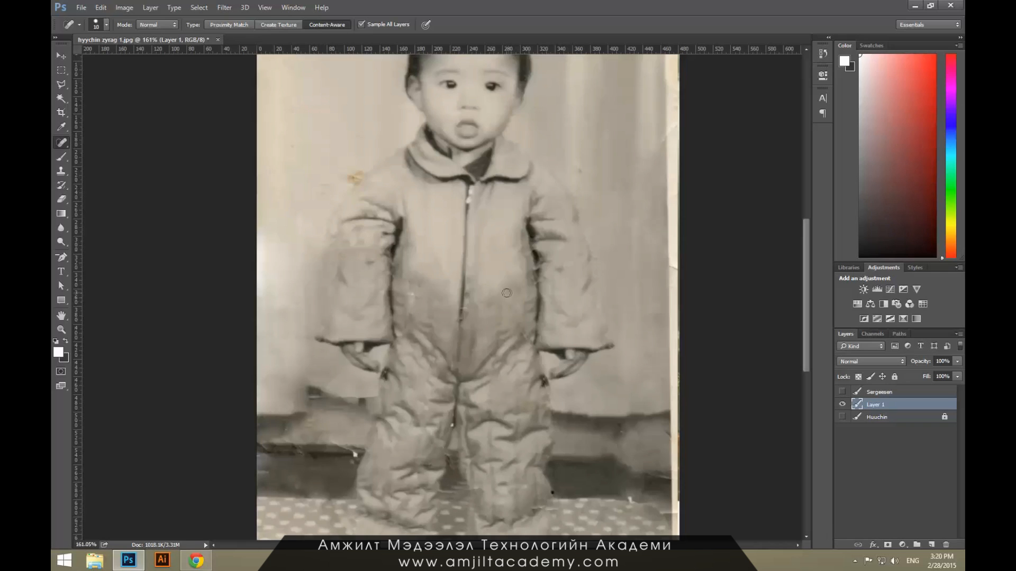
drag(413, 294, 417, 302)
mouse_move(356, 455)
mouse_down()
mouse_move(335, 445)
mouse_move(345, 447)
mouse_move(337, 429)
mouse_move(311, 429)
mouse_move(352, 430)
mouse_move(333, 418)
mouse_move(326, 349)
mouse_up()
Patch the damaged dark band behind the legs on the photo's left with the matching clean band from the opposite side.
key(b)
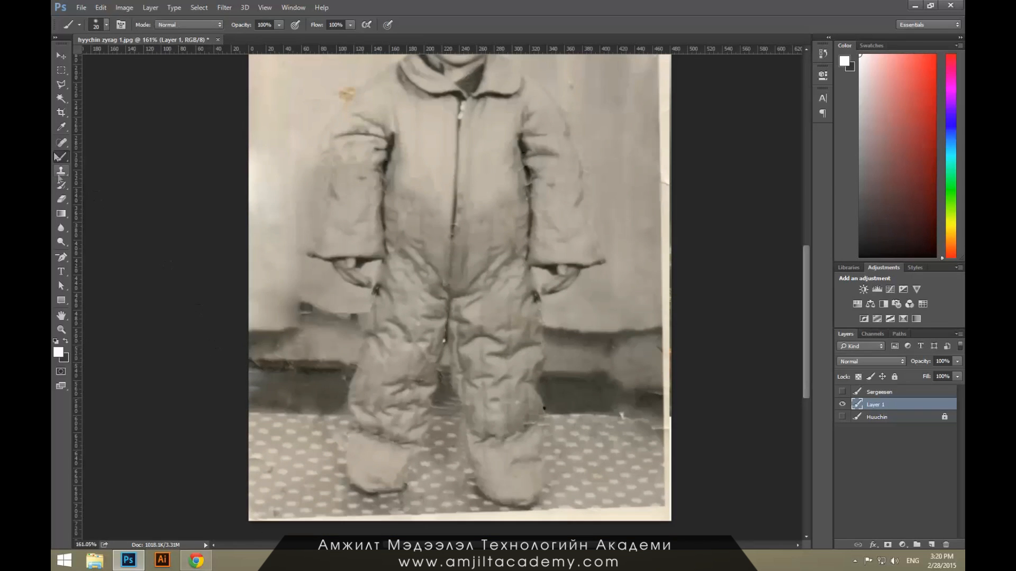
click(61, 70)
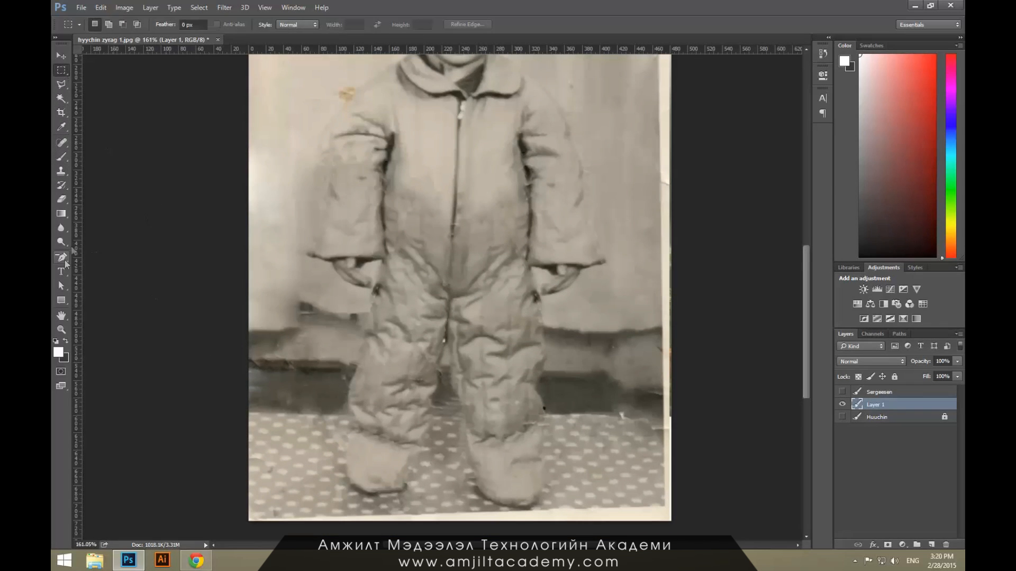
click(62, 142)
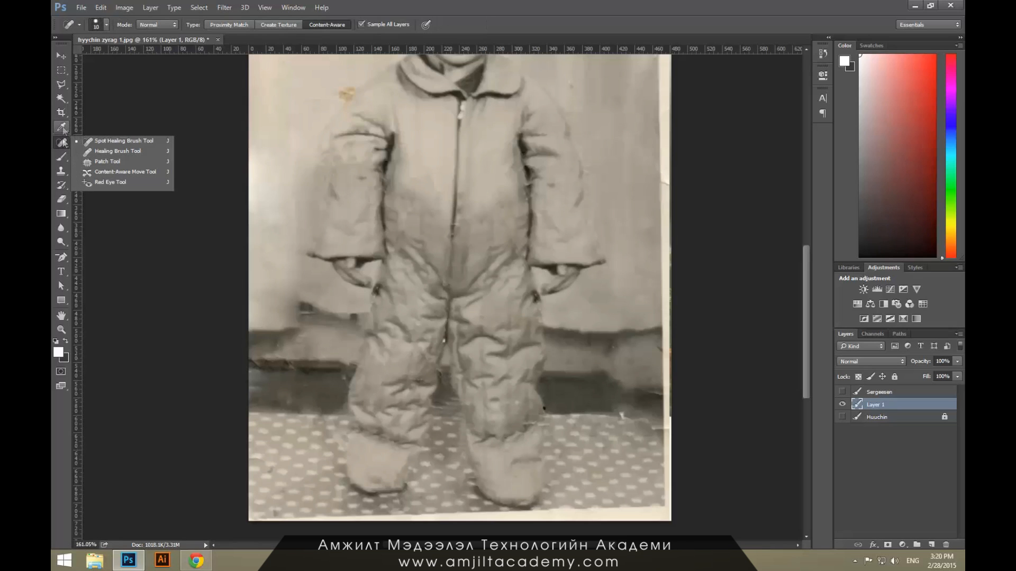
click(101, 163)
mouse_move(238, 296)
mouse_down()
mouse_move(366, 323)
mouse_move(347, 303)
mouse_move(352, 344)
mouse_move(331, 391)
mouse_move(285, 398)
mouse_move(228, 350)
mouse_move(240, 297)
mouse_move(335, 299)
mouse_up()
click(364, 322)
mouse_move(333, 335)
mouse_down()
mouse_move(655, 348)
mouse_move(650, 358)
mouse_move(616, 356)
mouse_move(621, 347)
mouse_up()
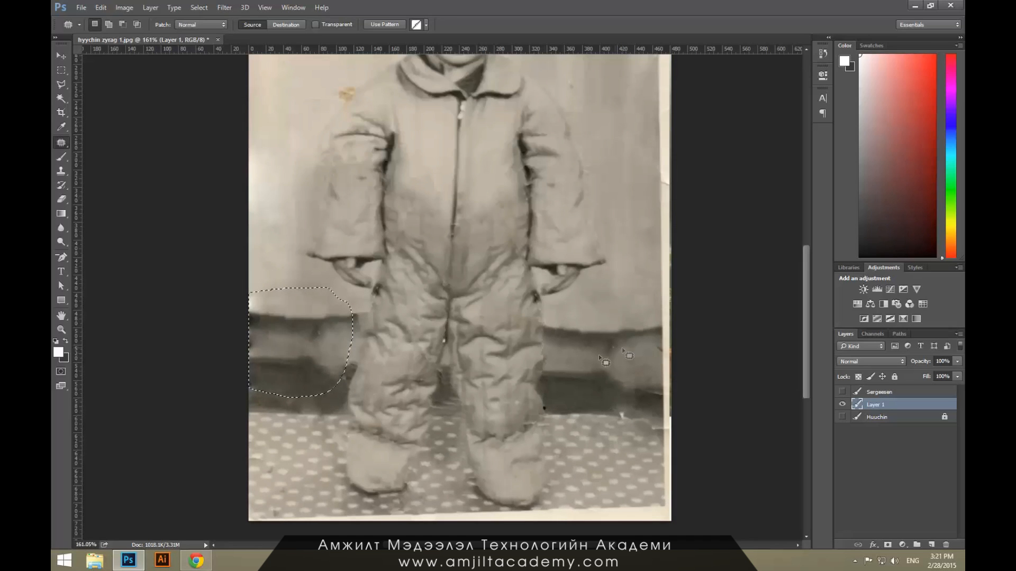
key(ctrl+d)
key(z)
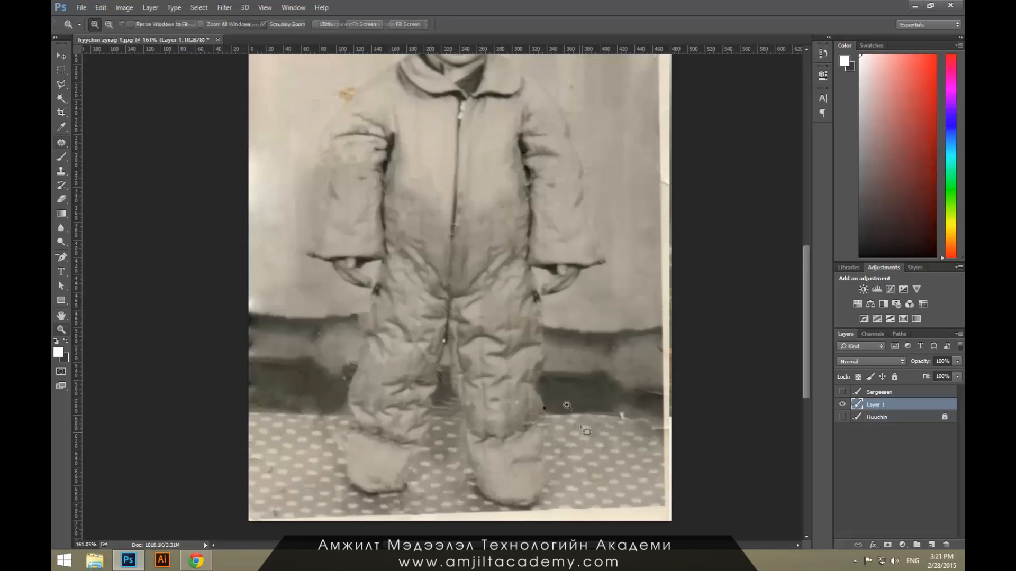
alt+click(526, 400)
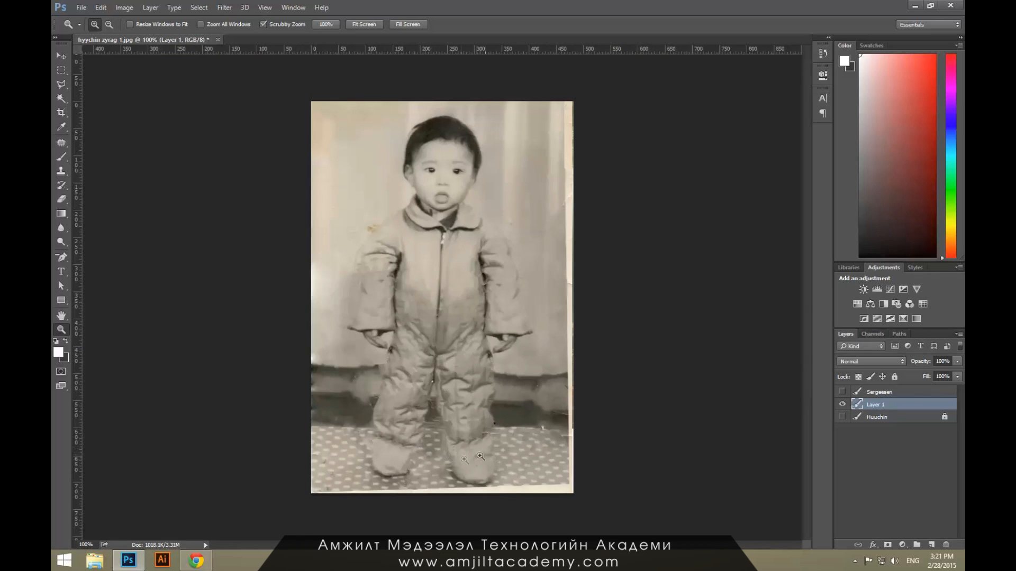
click(61, 56)
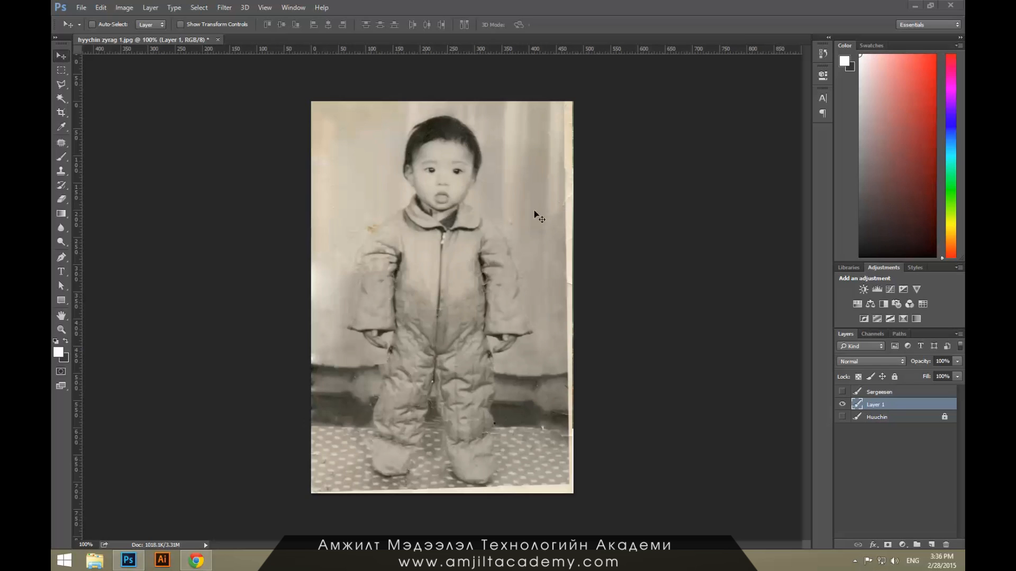